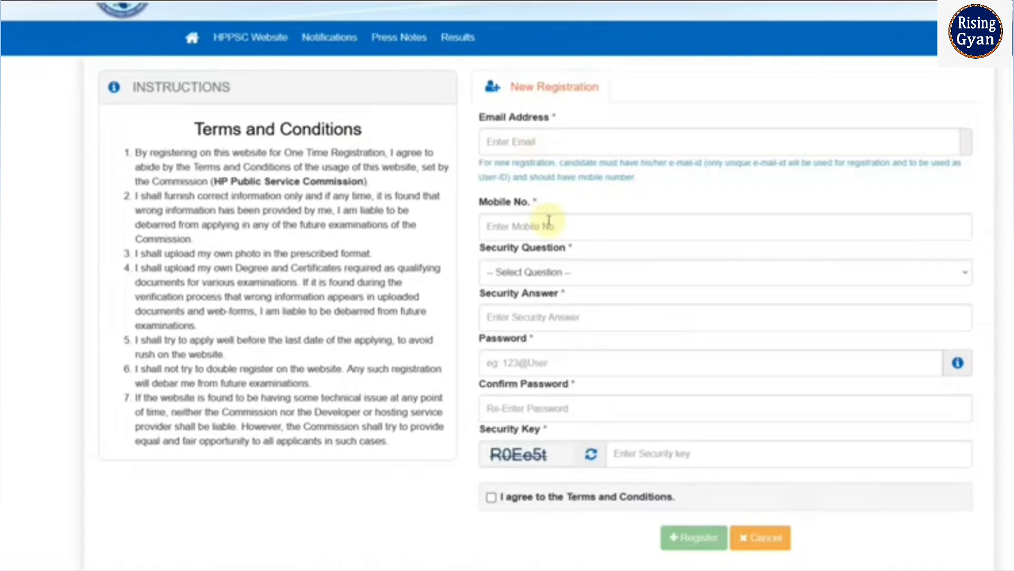
- Choose "What is the name of your favorite childhood friend?" as the security question and show the password requirements
{"action": "left_click", "coordinate": [554, 271]}
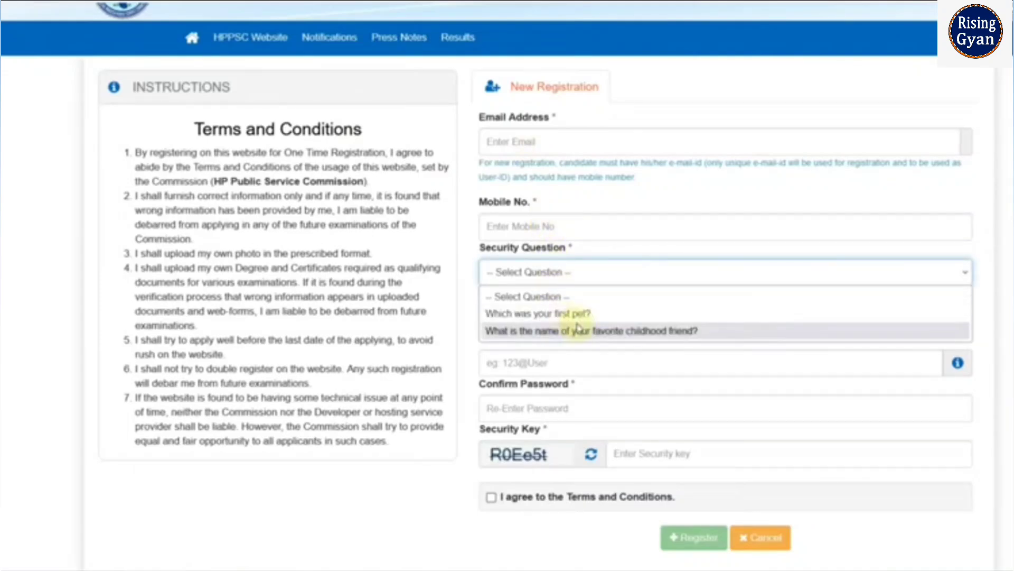
{"action": "left_click", "coordinate": [577, 330]}
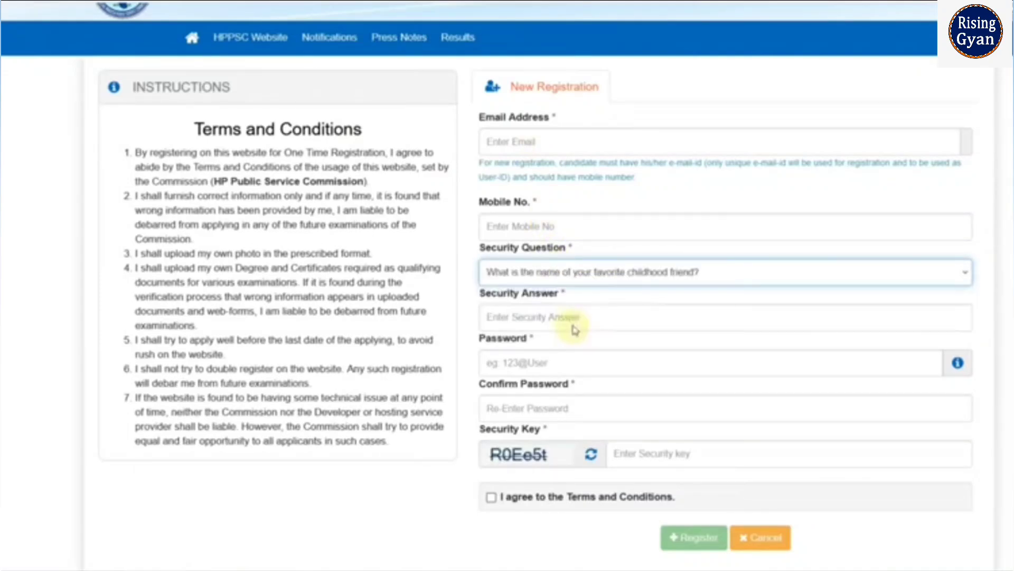
{"action": "scroll", "coordinate": [575, 295], "scroll_direction": "down", "scroll_amount": 2}
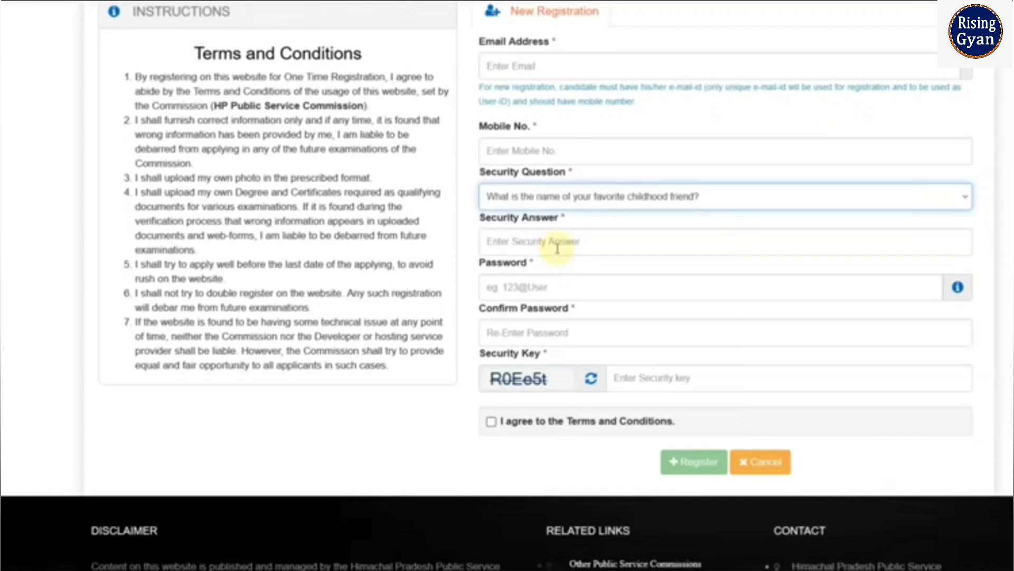
{"action": "left_click", "coordinate": [958, 295]}
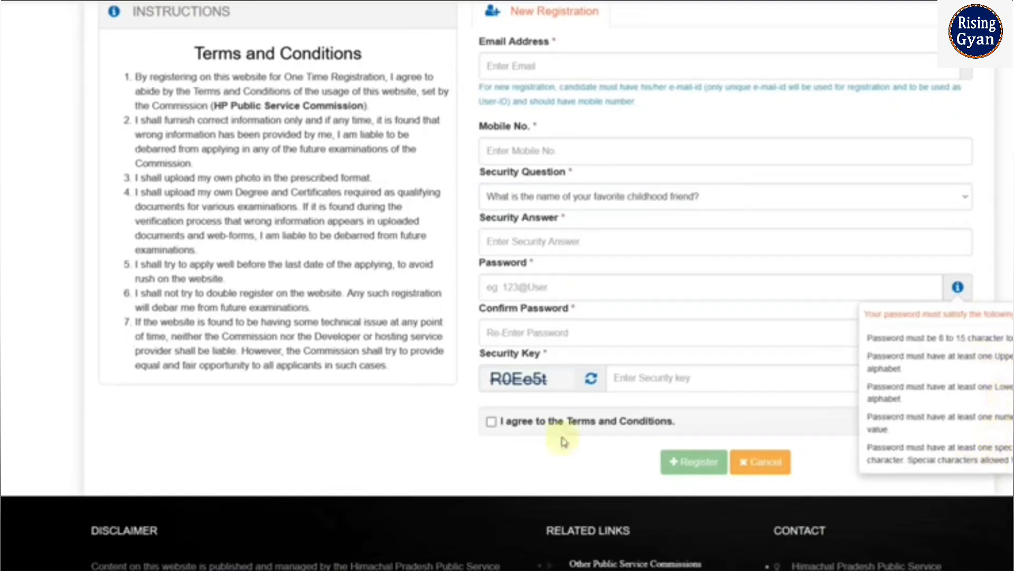
{"action": "left_click", "coordinate": [429, 424]}
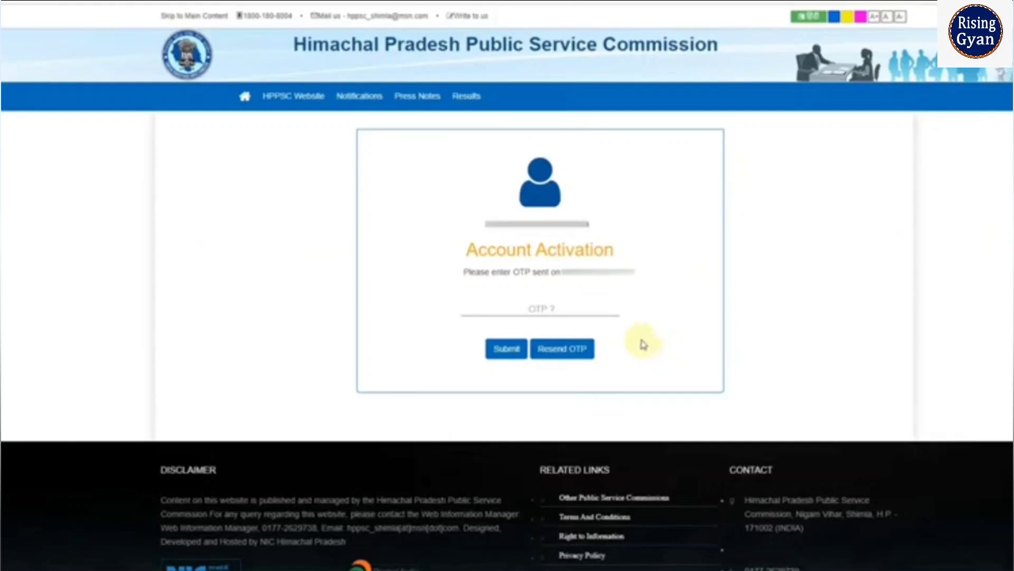
- Submit the account activation OTP form and log in to the registered applicant account
{"action": "left_click", "coordinate": [506, 358]}
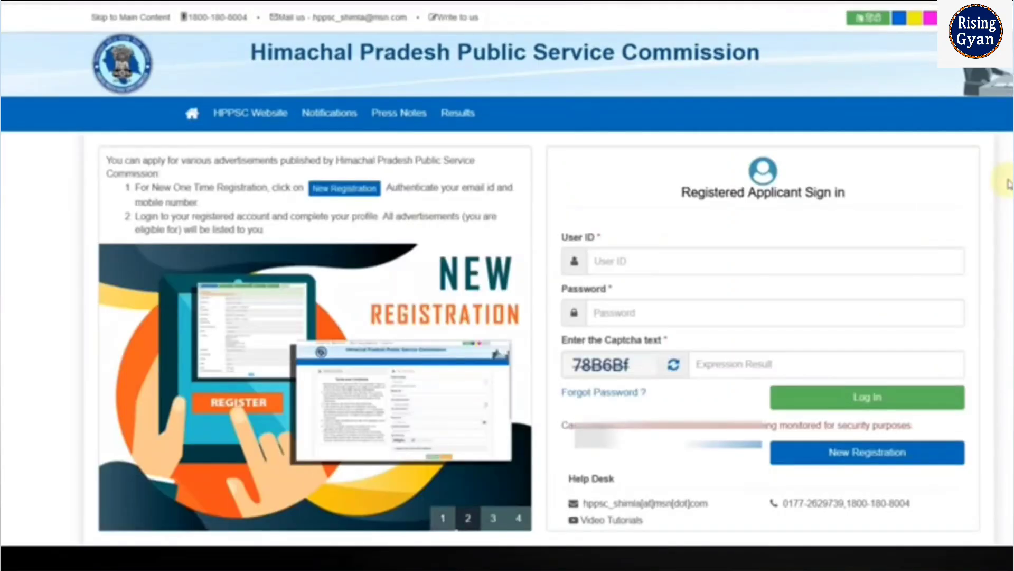
{"action": "scroll", "coordinate": [1008, 183], "scroll_direction": "down", "scroll_amount": 2}
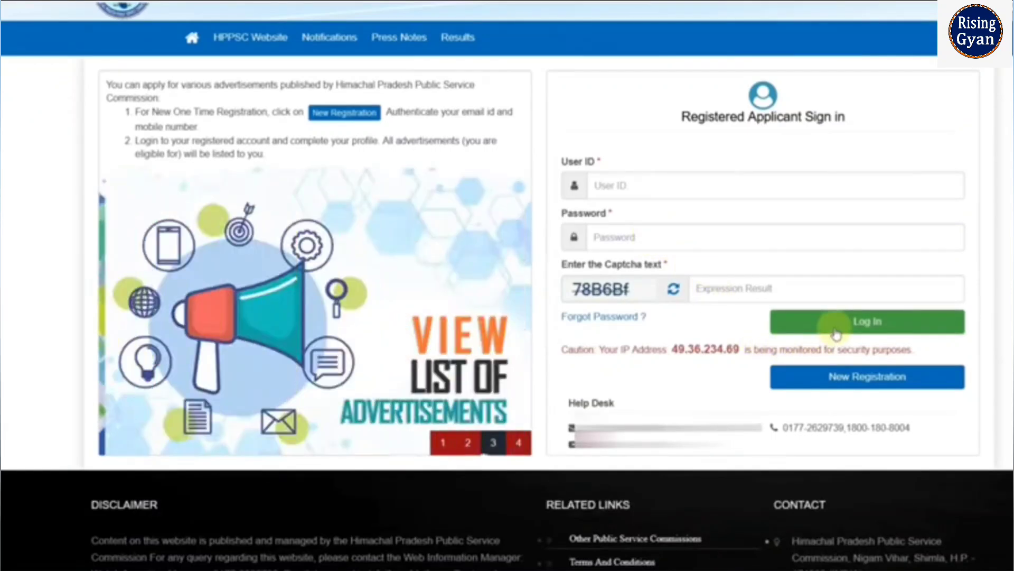
{"action": "left_click", "coordinate": [836, 332]}
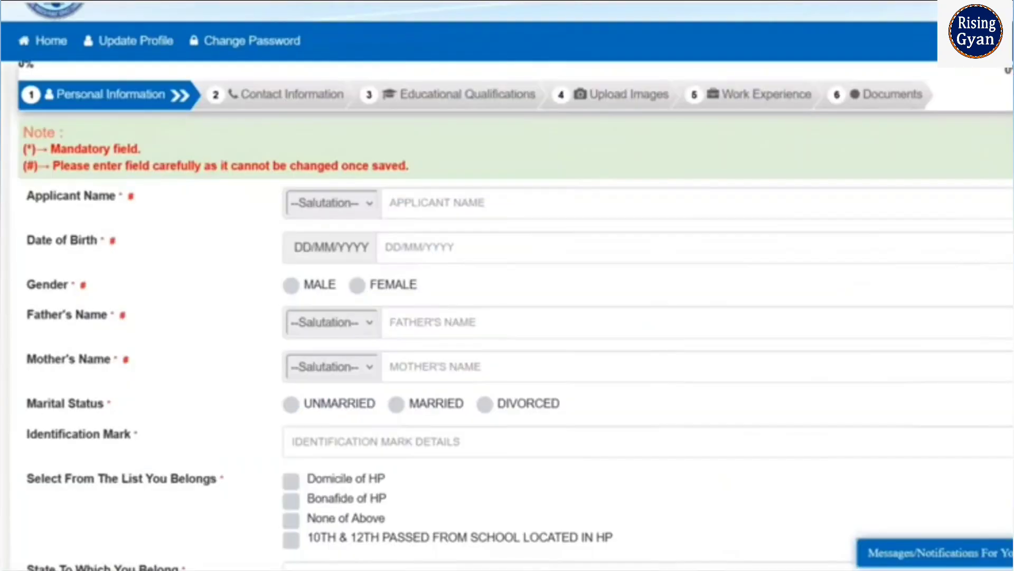
{"action": "scroll", "coordinate": [507, 285], "scroll_direction": "up", "scroll_amount": 2}
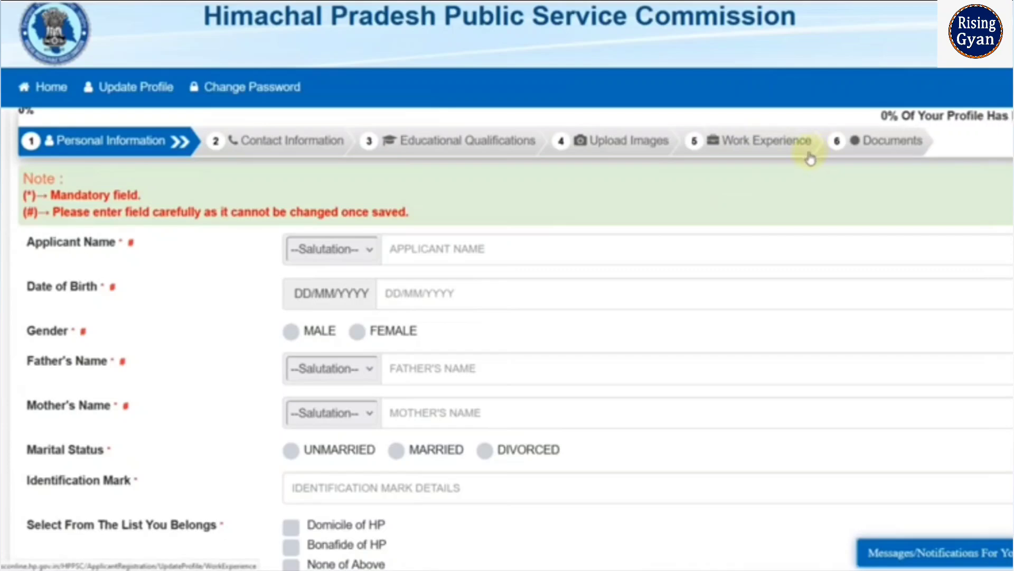
- Set the applicant's salutation to Mr. and enter the applicant's full name in the personal information form
{"action": "scroll", "coordinate": [661, 200], "scroll_direction": "down", "scroll_amount": 2}
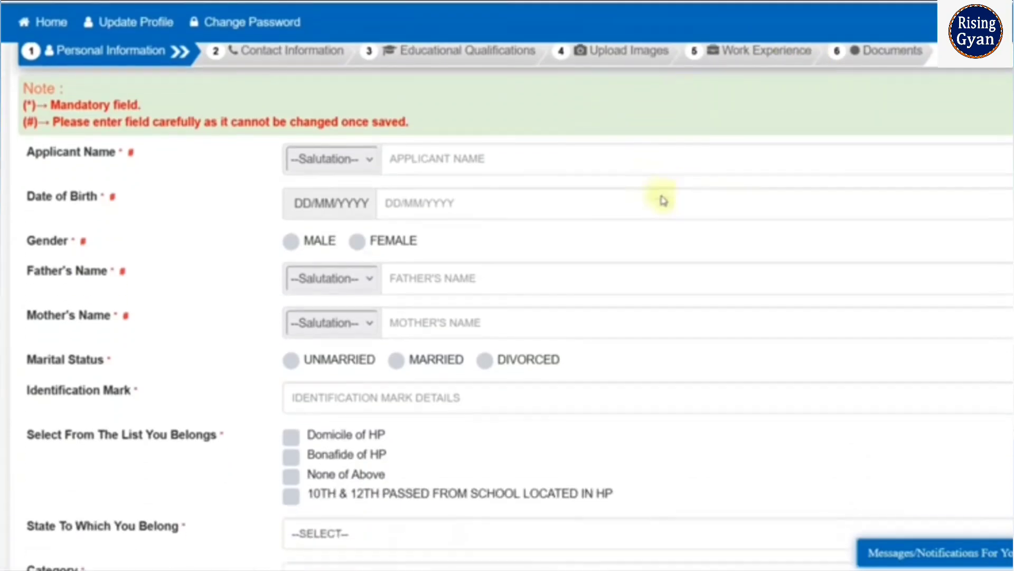
{"action": "left_click", "coordinate": [359, 168]}
{"action": "left_click", "coordinate": [300, 244]}
{"action": "left_click", "coordinate": [406, 159]}
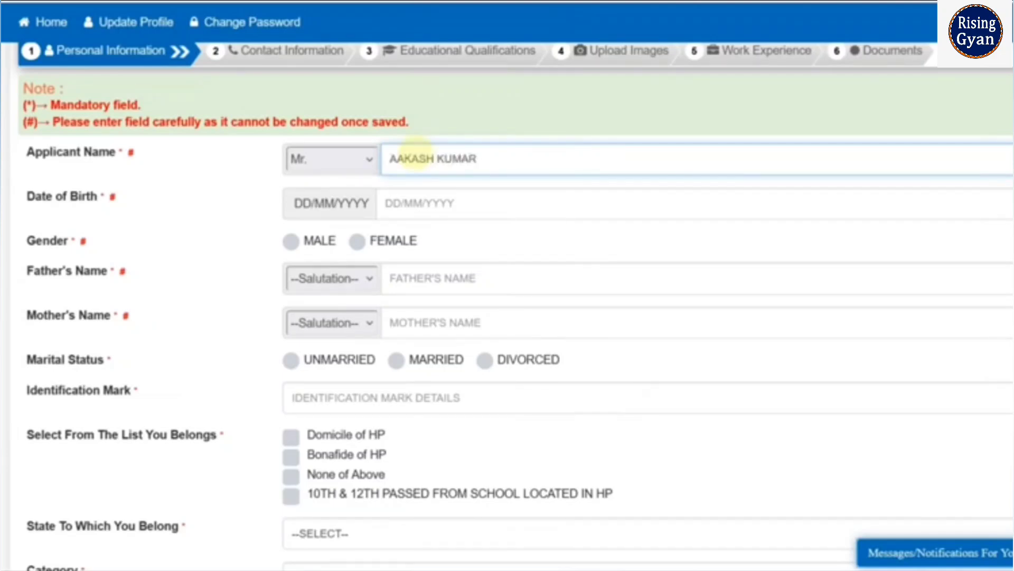
{"action": "key", "text": "Tab"}
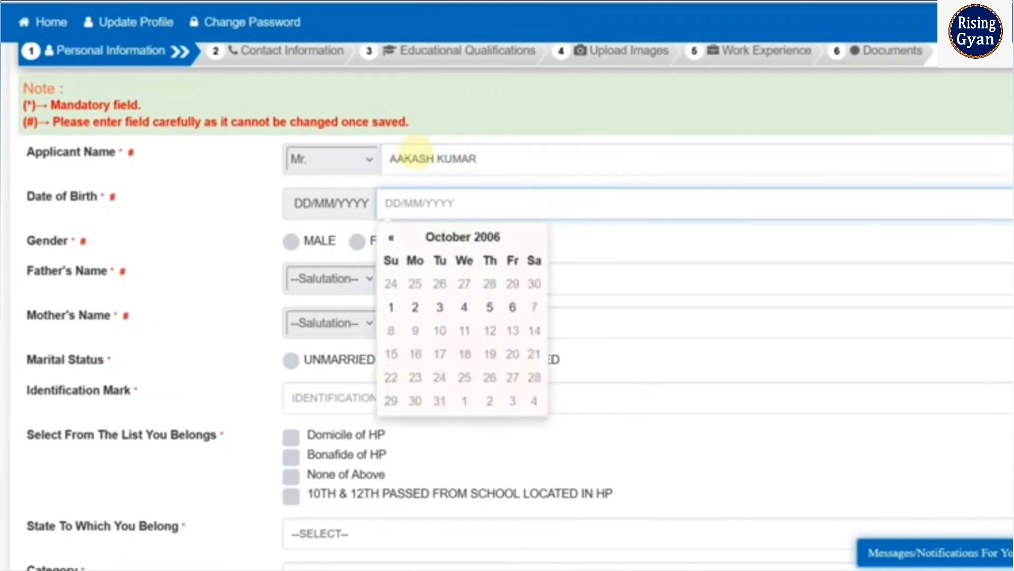
- Pick the applicant's date of birth from the calendar and set the gender to Male
{"action": "left_click", "coordinate": [499, 238]}
{"action": "left_click", "coordinate": [472, 241]}
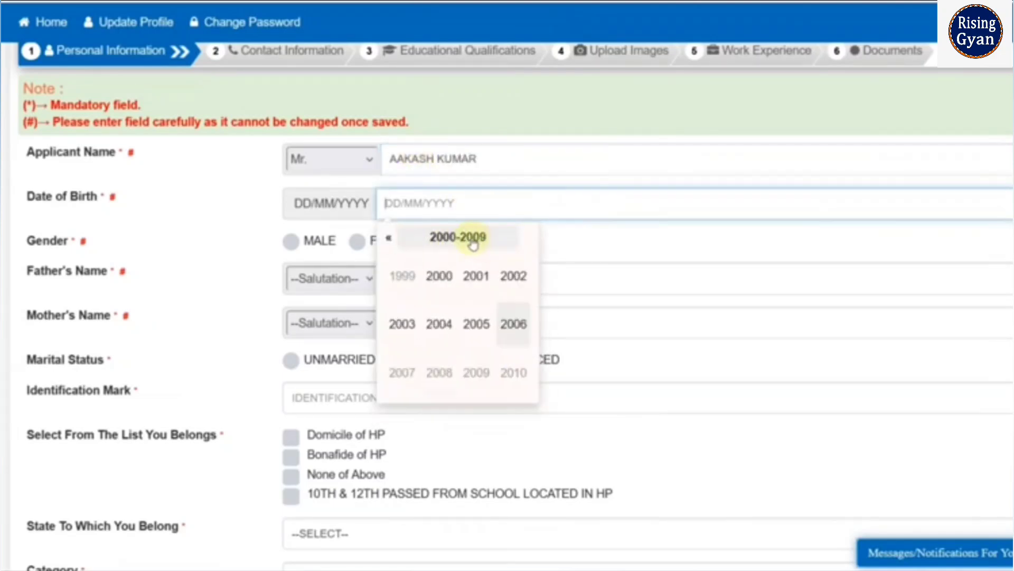
{"action": "left_click", "coordinate": [439, 273]}
{"action": "left_click", "coordinate": [478, 330]}
{"action": "left_click", "coordinate": [494, 331]}
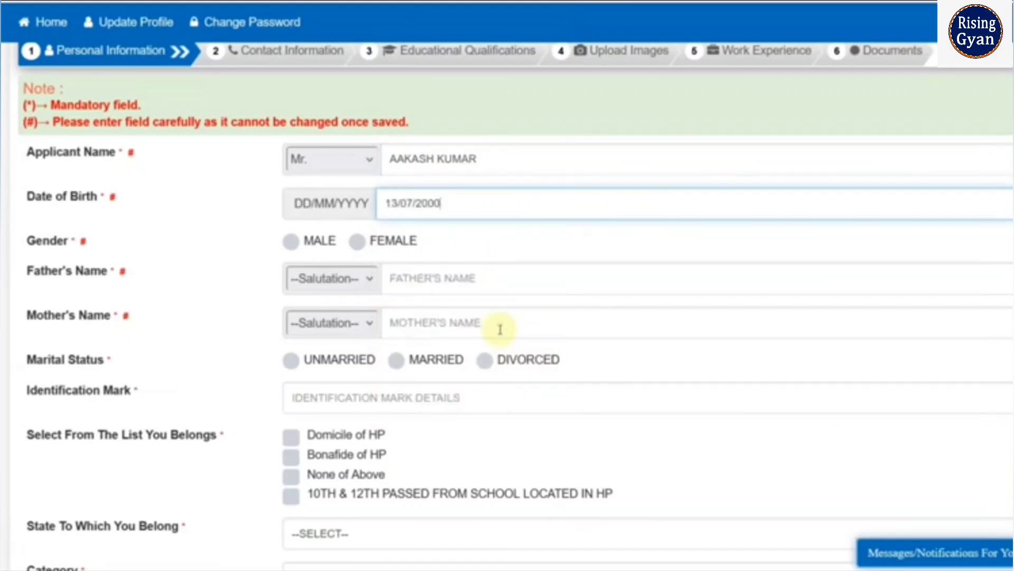
{"action": "left_click", "coordinate": [291, 244]}
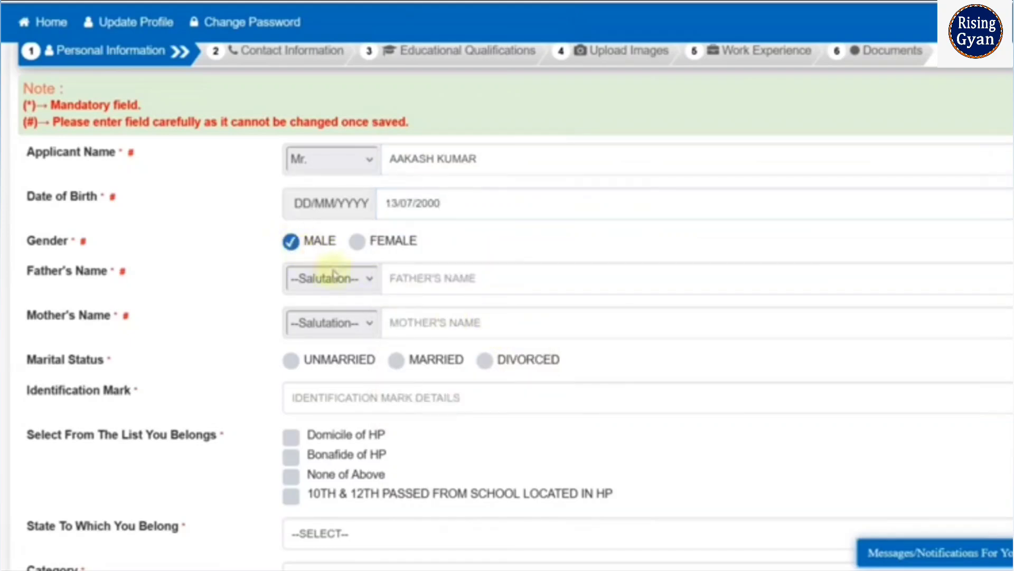
- Set the father's salutation to Mr. and the mother's salutation to Mrs
{"action": "left_click", "coordinate": [348, 280]}
{"action": "left_click", "coordinate": [336, 388]}
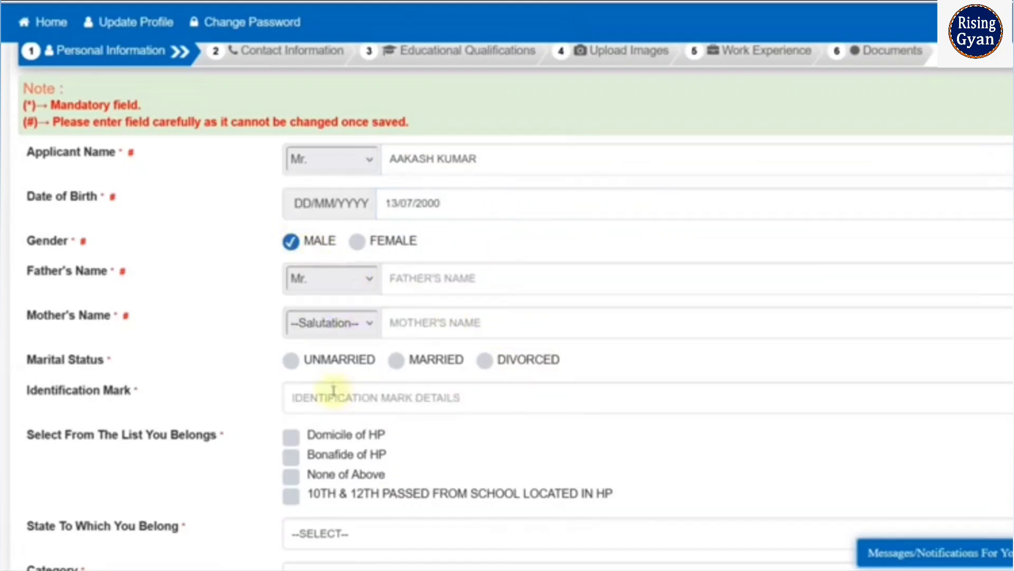
{"action": "left_click", "coordinate": [371, 328]}
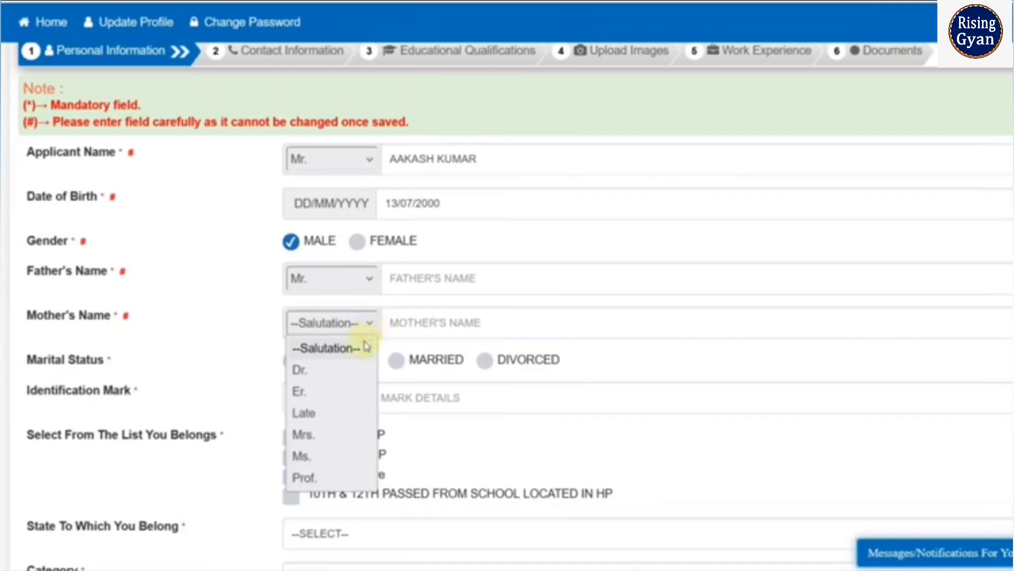
{"action": "left_click", "coordinate": [339, 434]}
- Enter the father's full name and the mother's name
{"action": "left_click", "coordinate": [414, 280]}
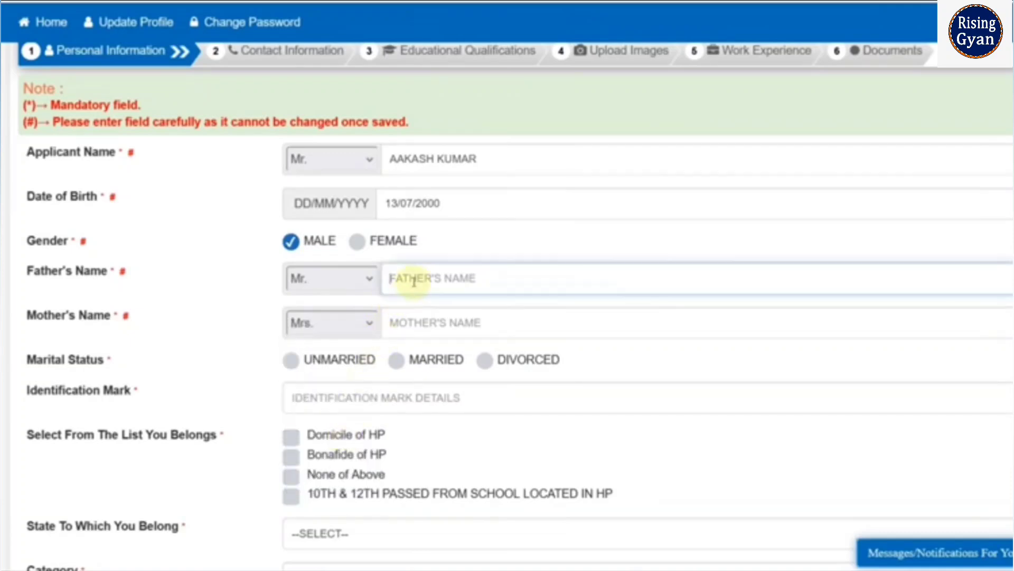
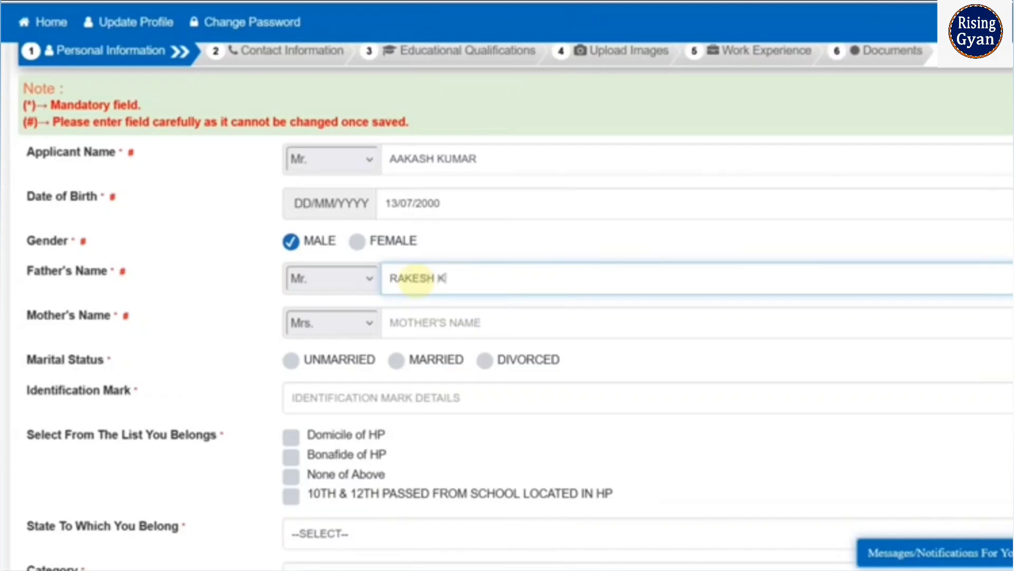
{"action": "key", "text": "Tab"}
{"action": "key", "text": "Tab"}
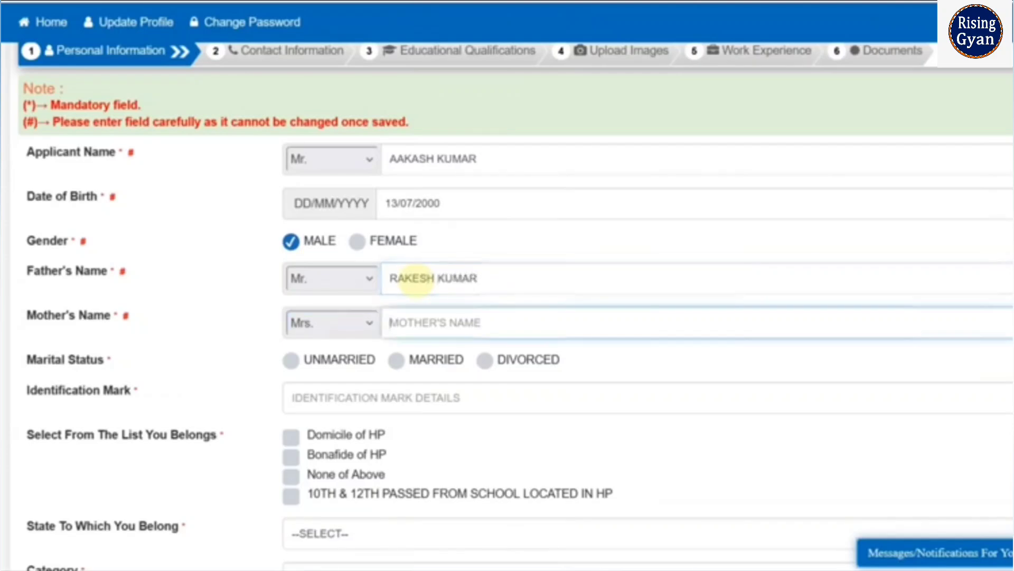
{"action": "type", "text": "REENA"}
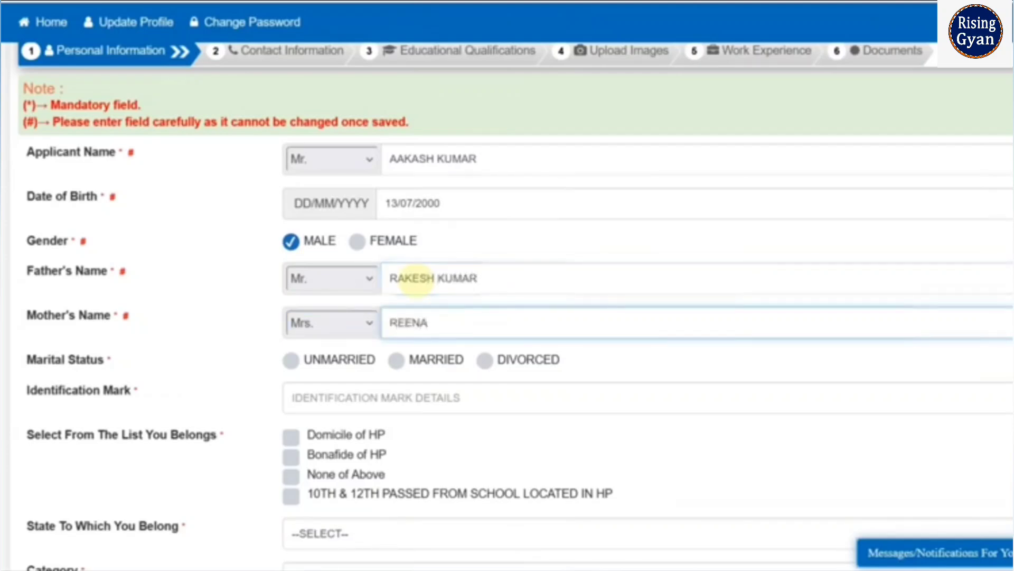
- Set the marital status to Unmarried and enter NO MARK as the identification mark
{"action": "left_click", "coordinate": [291, 360]}
{"action": "scroll", "coordinate": [356, 385], "scroll_direction": "down", "scroll_amount": 3}
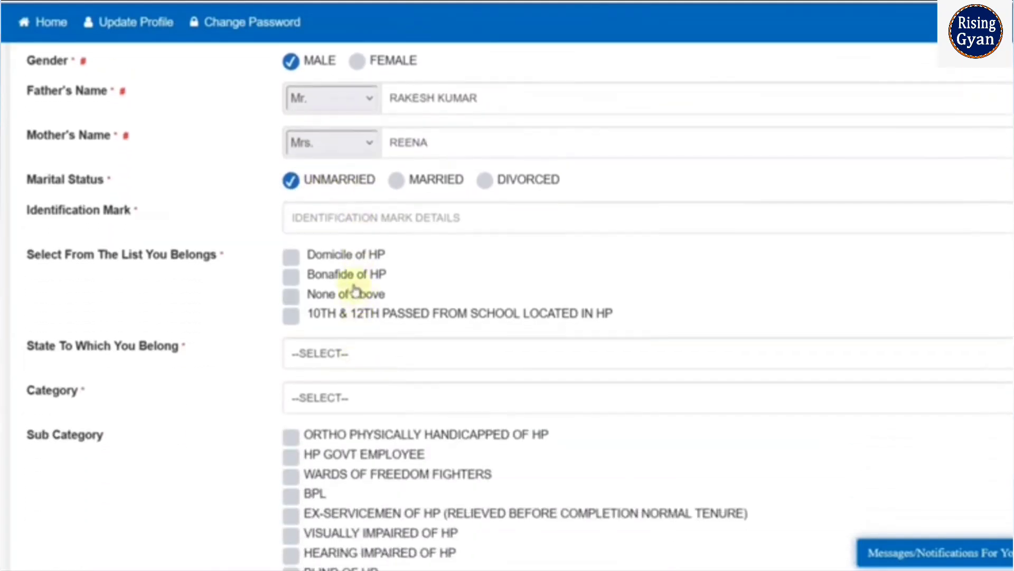
{"action": "left_click", "coordinate": [347, 223]}
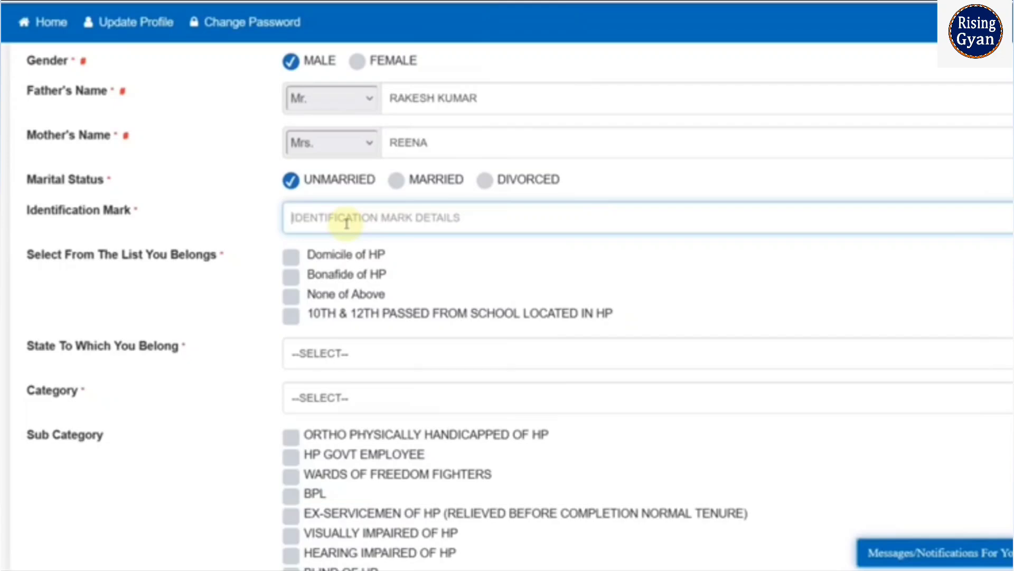
{"action": "type", "text": "NO MARK"}
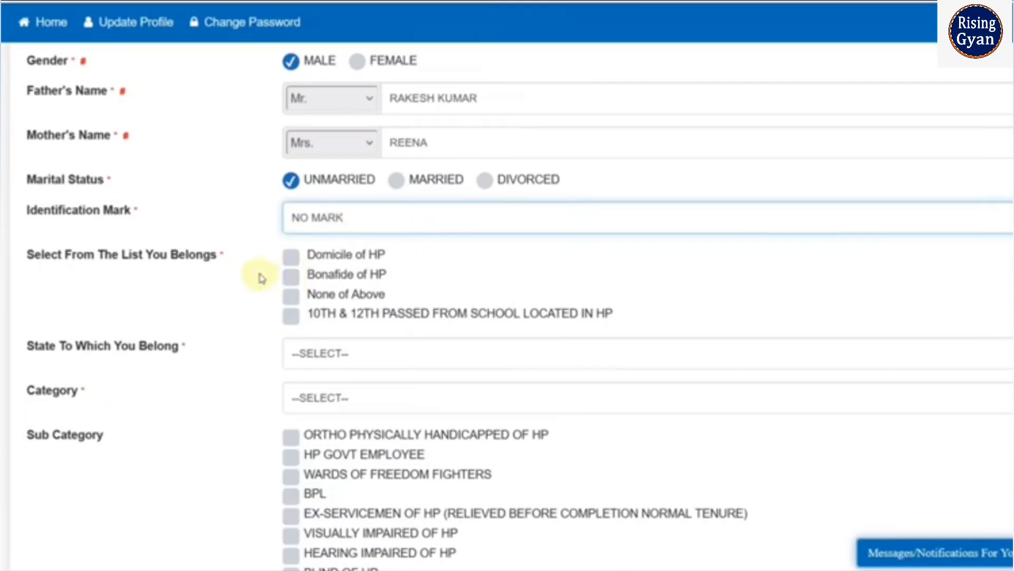
- Try the Domicile of HP option and the Bonafide of HP option, and clear the selection
{"action": "left_click", "coordinate": [290, 263]}
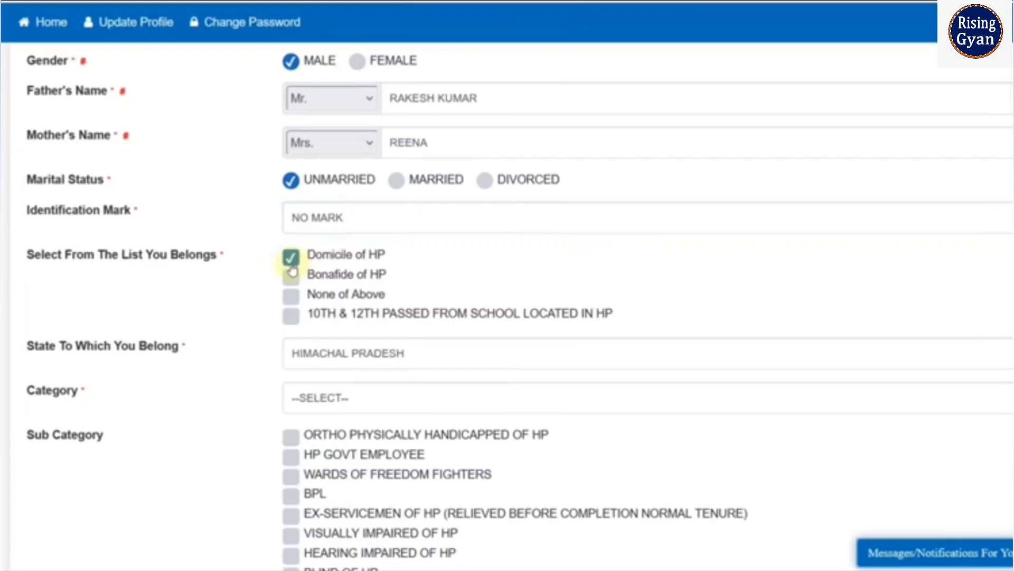
{"action": "left_click", "coordinate": [291, 274]}
{"action": "left_click", "coordinate": [289, 277]}
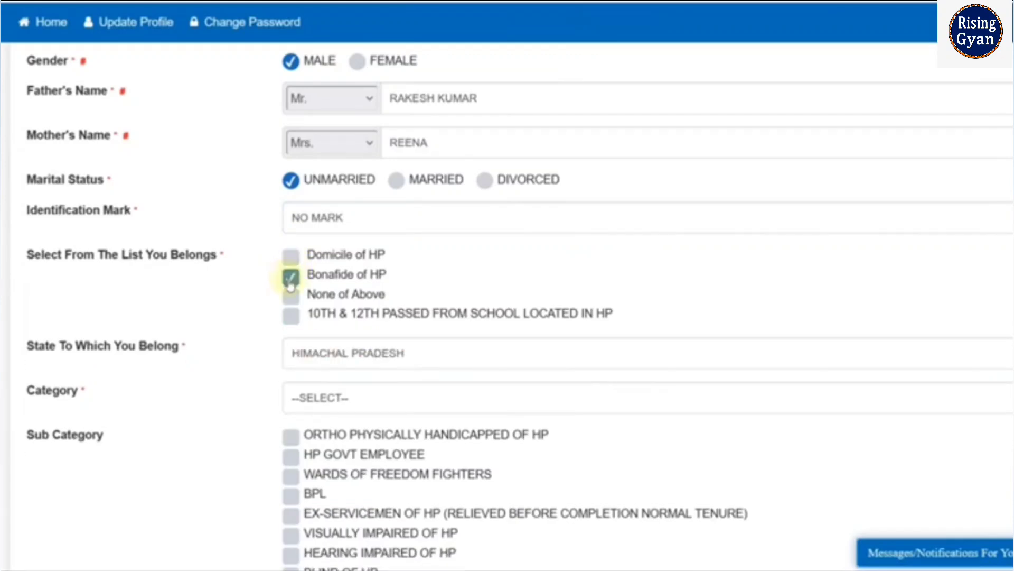
{"action": "left_click", "coordinate": [291, 280]}
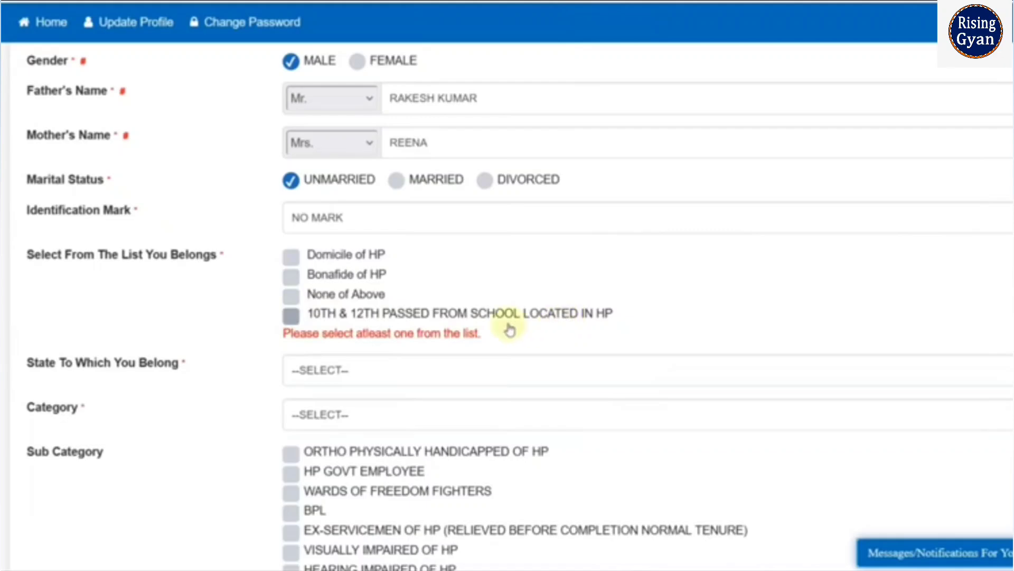
- Try the option for 10th and 12th passed from a school in HP with Rajasthan as state and Unreserved as category
{"action": "left_click", "coordinate": [291, 319]}
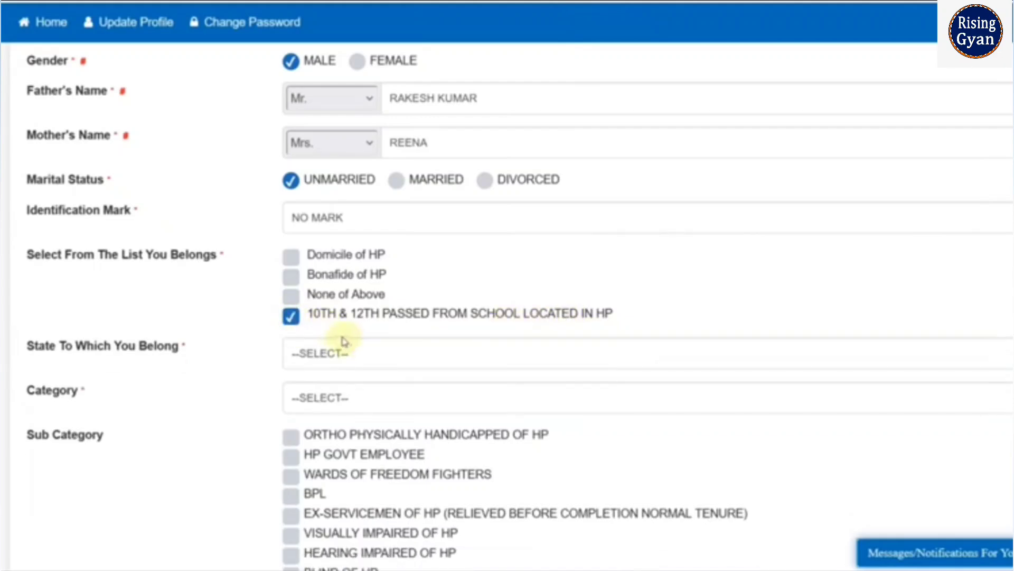
{"action": "left_click", "coordinate": [342, 353]}
{"action": "scroll", "coordinate": [417, 201], "scroll_direction": "down", "scroll_amount": 5}
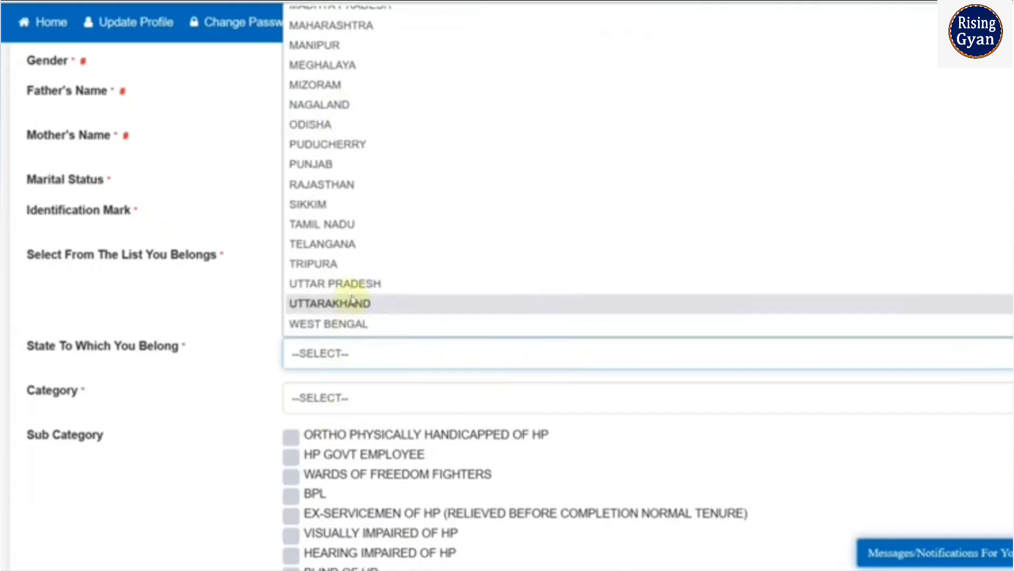
{"action": "left_click", "coordinate": [364, 190]}
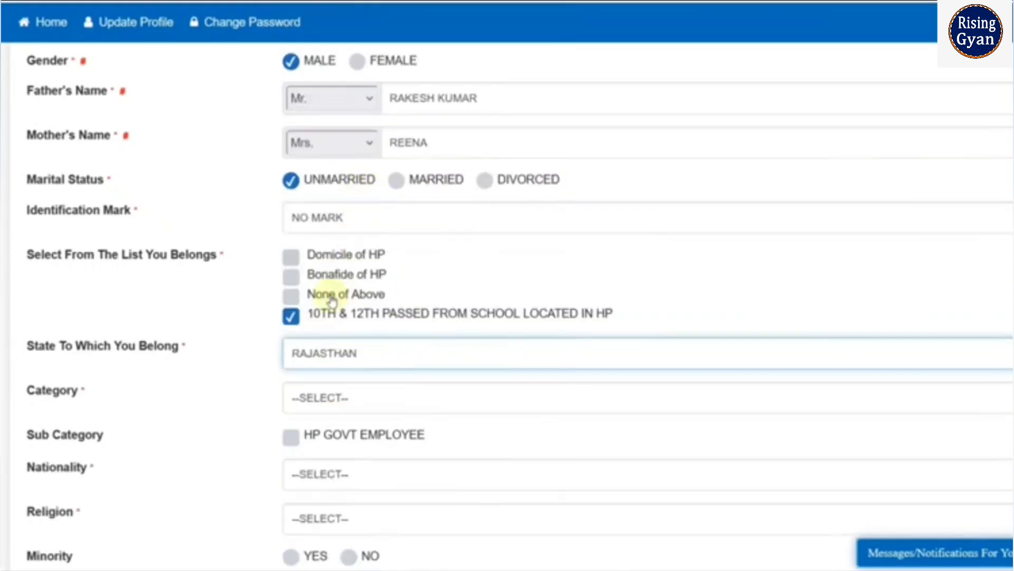
{"action": "left_click", "coordinate": [311, 404]}
{"action": "left_click", "coordinate": [317, 445]}
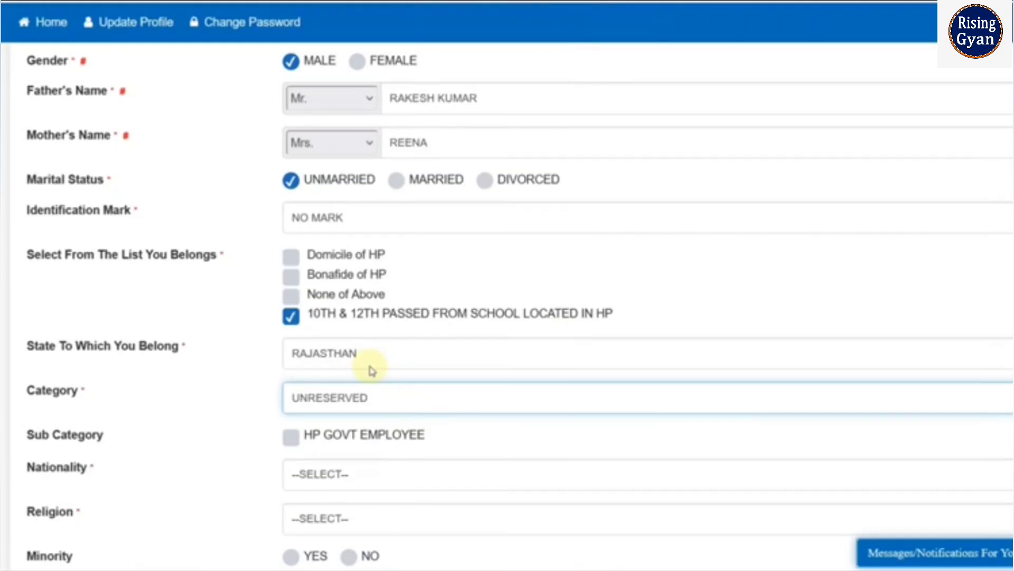
{"action": "left_click", "coordinate": [290, 317]}
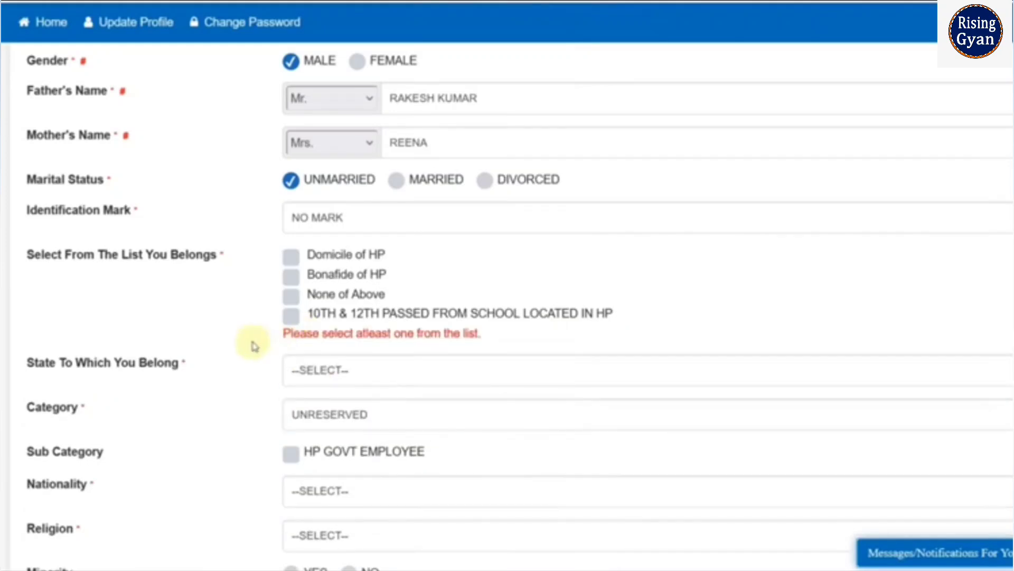
{"action": "left_click", "coordinate": [291, 316]}
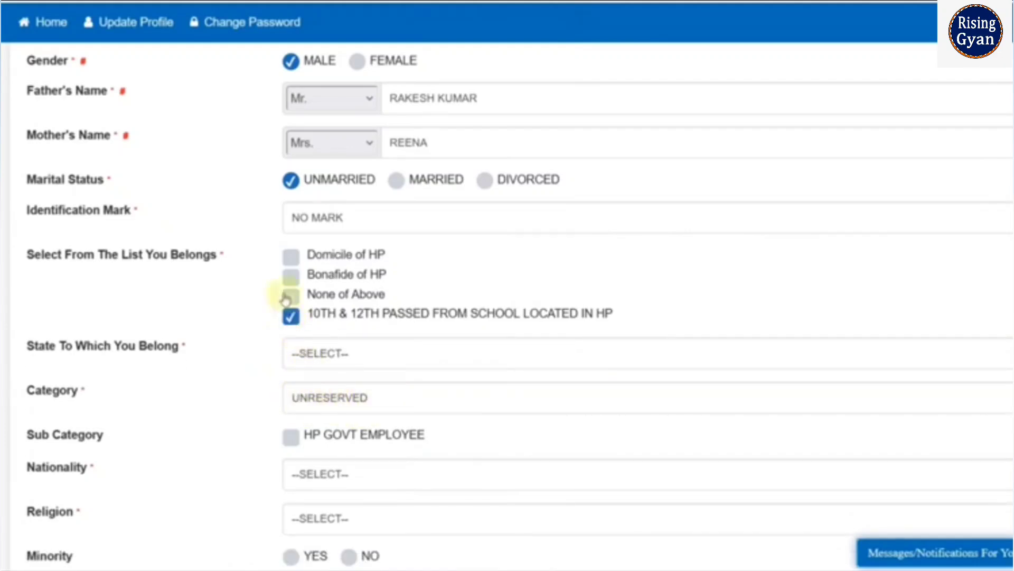
- Mark the applicant as Bonafide of HP and set the category to Scheduled Caste of HP
{"action": "left_click", "coordinate": [290, 276]}
{"action": "scroll", "coordinate": [245, 331], "scroll_direction": "down", "scroll_amount": 5}
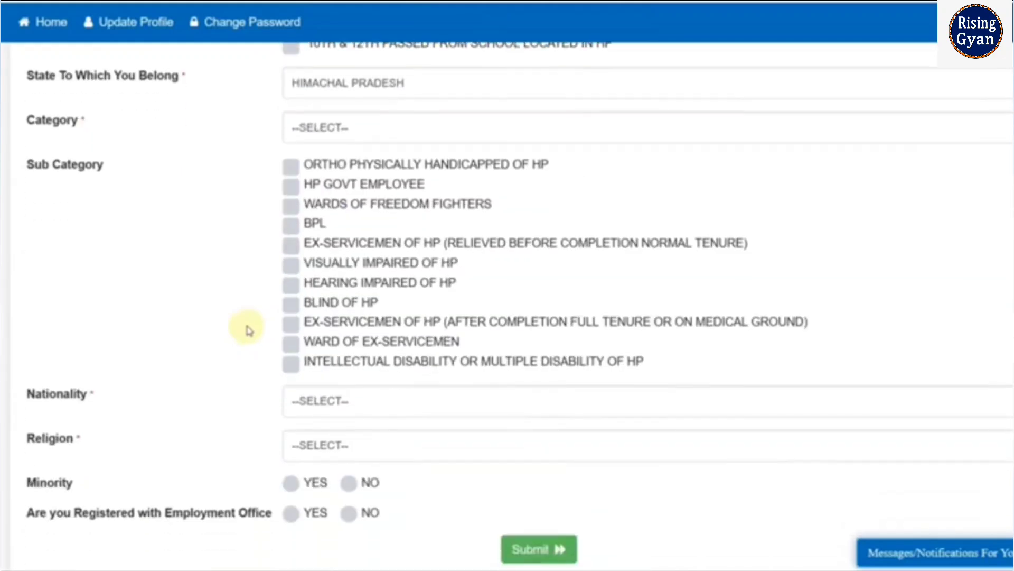
{"action": "left_click", "coordinate": [347, 139]}
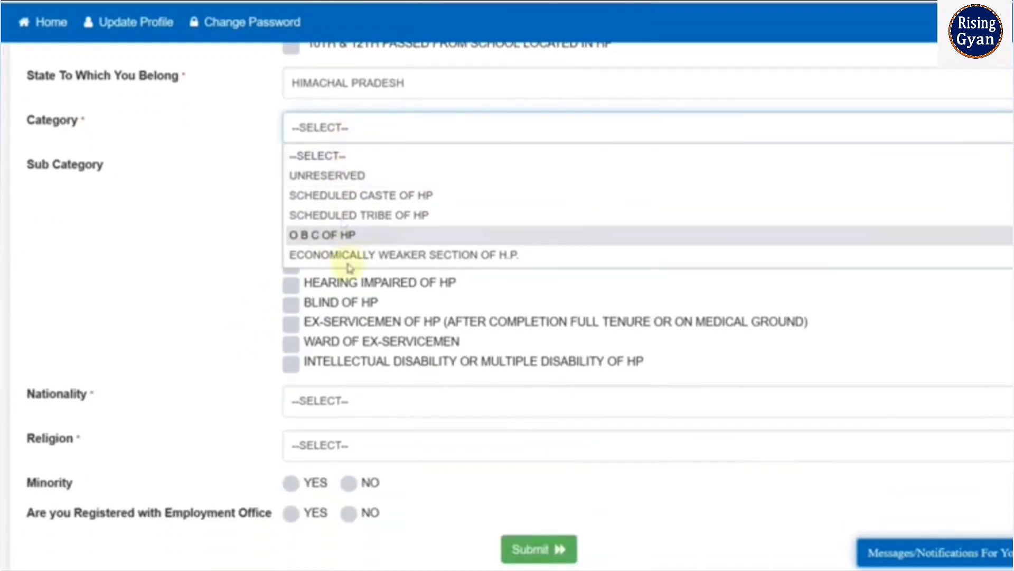
{"action": "left_click", "coordinate": [364, 200]}
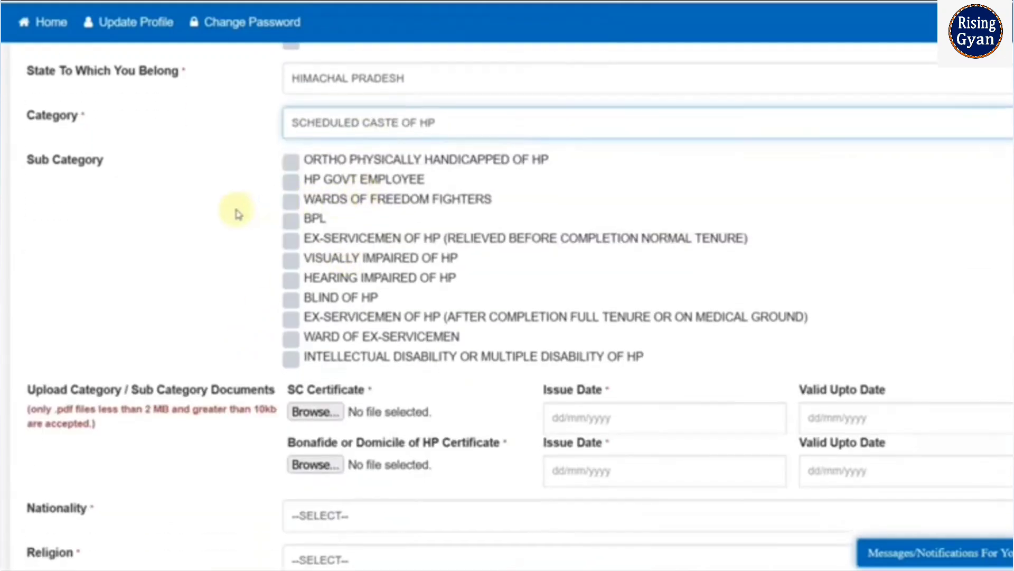
- Examine the sub-category options and the issue and validity date fields for the SC and Bonafide or Domicile certificates
{"action": "scroll", "coordinate": [236, 211], "scroll_direction": "down", "scroll_amount": 4}
{"action": "scroll", "coordinate": [235, 211], "scroll_direction": "up", "scroll_amount": 3}
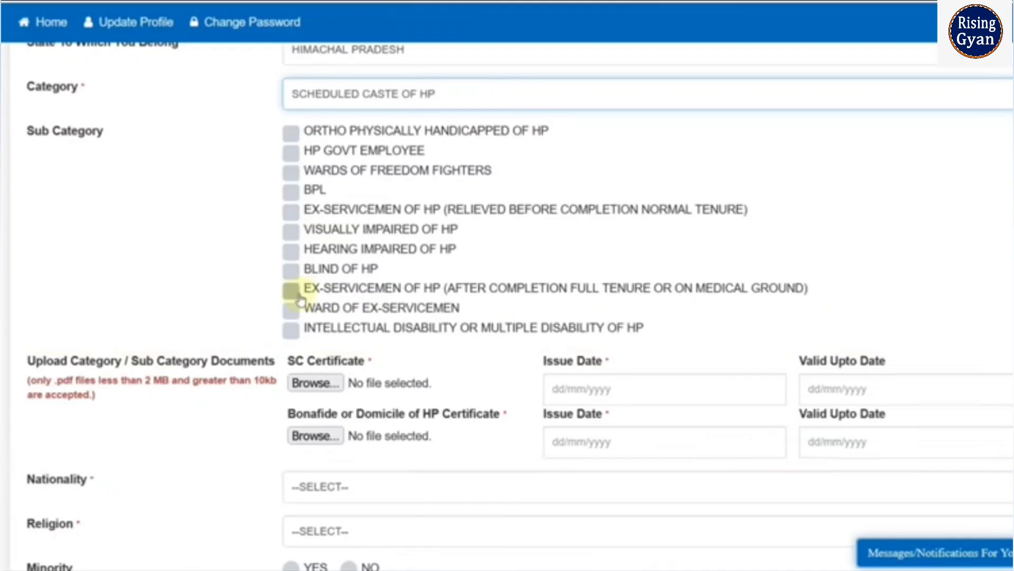
{"action": "scroll", "coordinate": [246, 284], "scroll_direction": "down", "scroll_amount": 3}
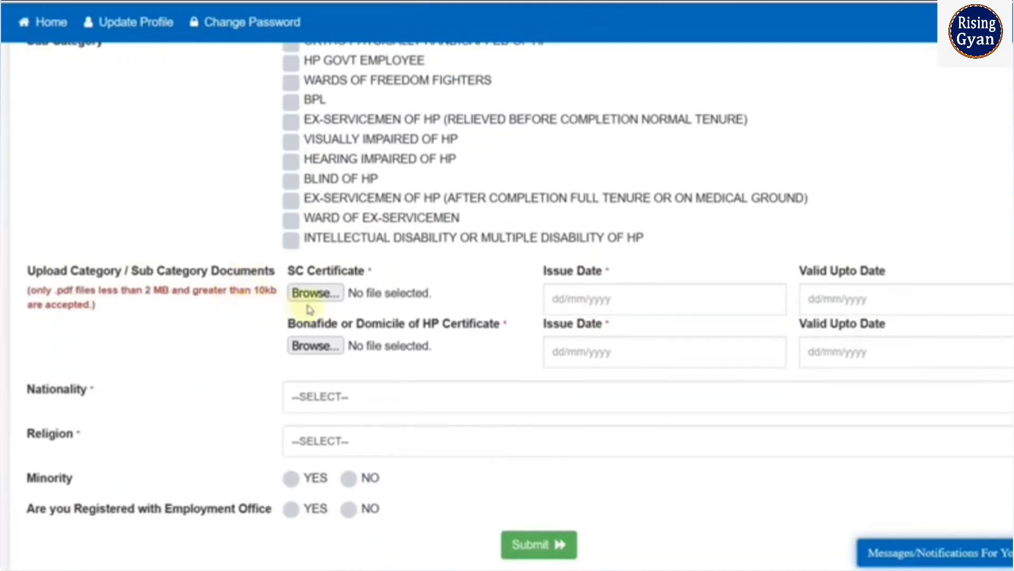
{"action": "left_click", "coordinate": [625, 297]}
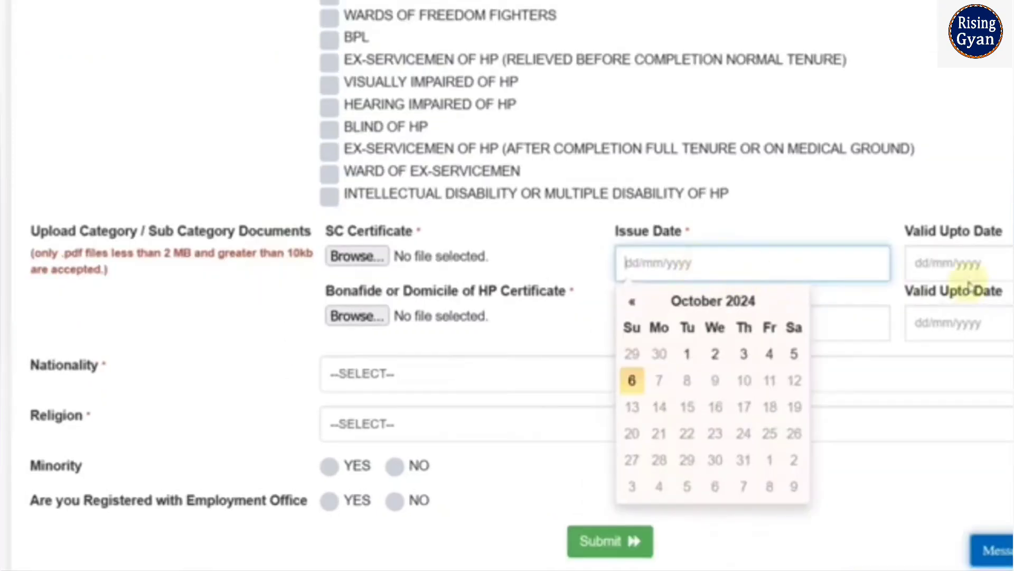
{"action": "left_click", "coordinate": [962, 263]}
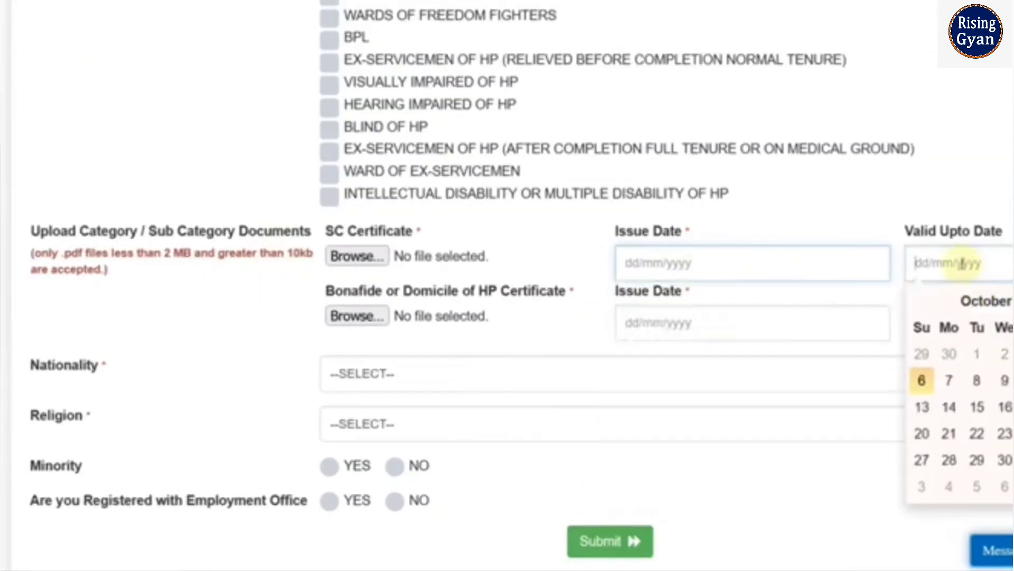
{"action": "left_click", "coordinate": [831, 214]}
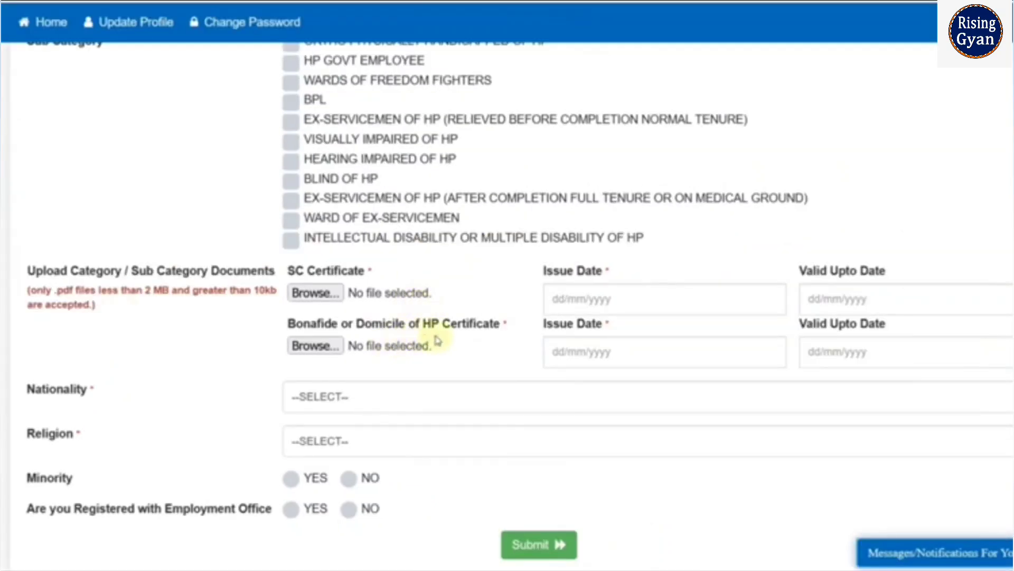
{"action": "left_click", "coordinate": [557, 348]}
{"action": "left_click", "coordinate": [839, 352]}
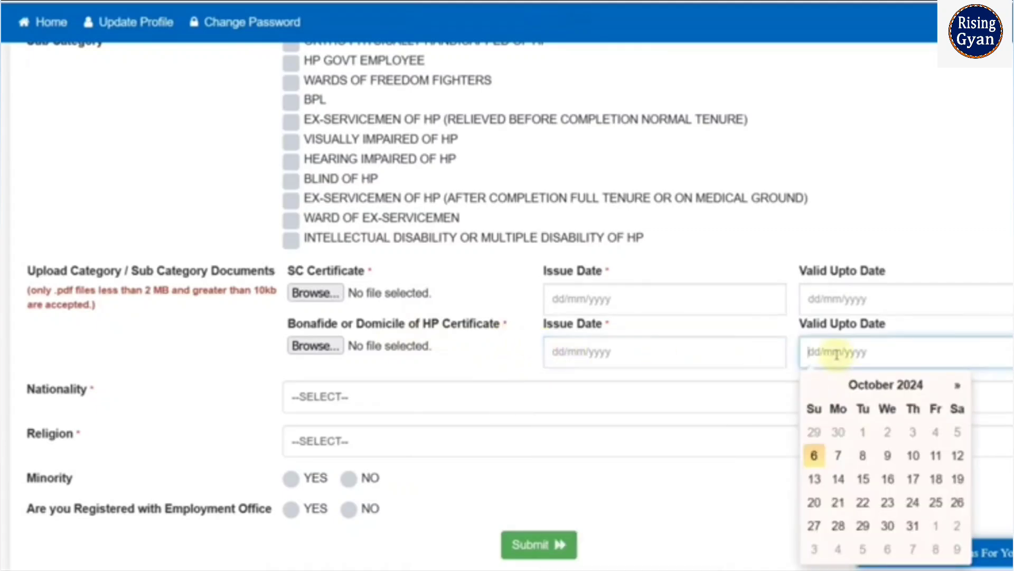
{"action": "left_click", "coordinate": [729, 263]}
- Set the nationality to Indian and the religion to Hinduism
{"action": "scroll", "coordinate": [331, 339], "scroll_direction": "down", "scroll_amount": 3}
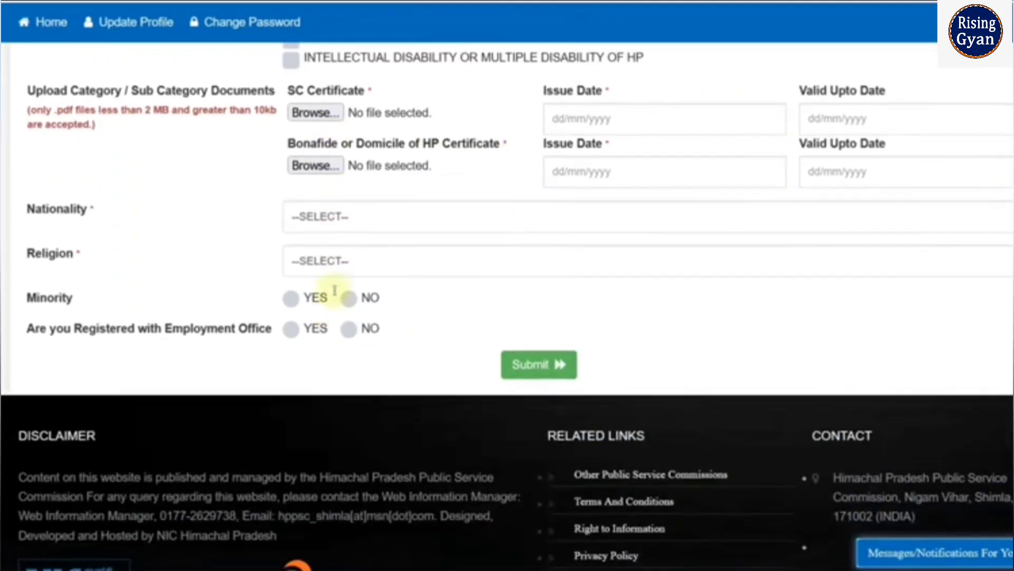
{"action": "left_click", "coordinate": [331, 221]}
{"action": "left_click", "coordinate": [316, 264]}
{"action": "left_click", "coordinate": [316, 261]}
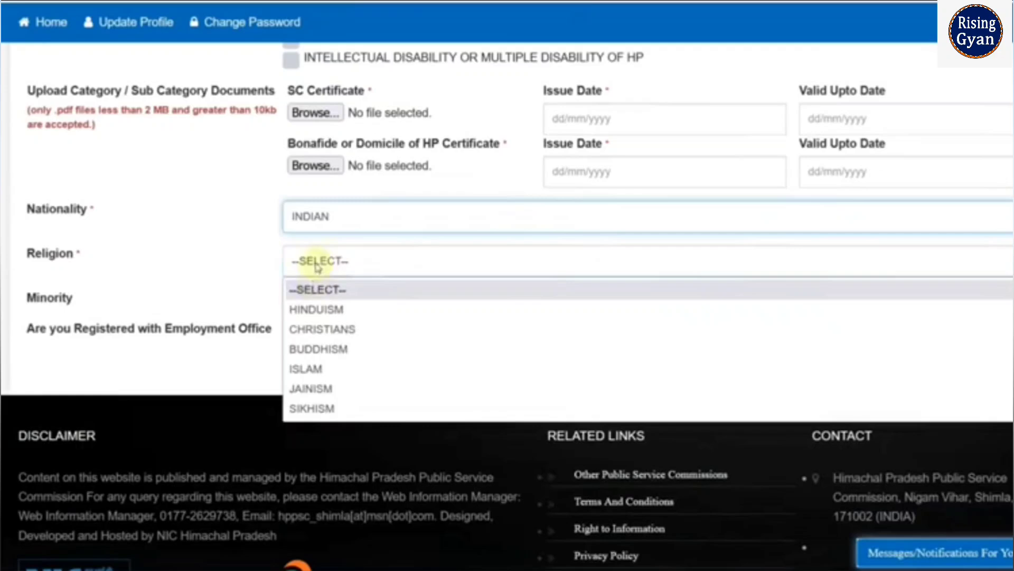
{"action": "left_click", "coordinate": [319, 311]}
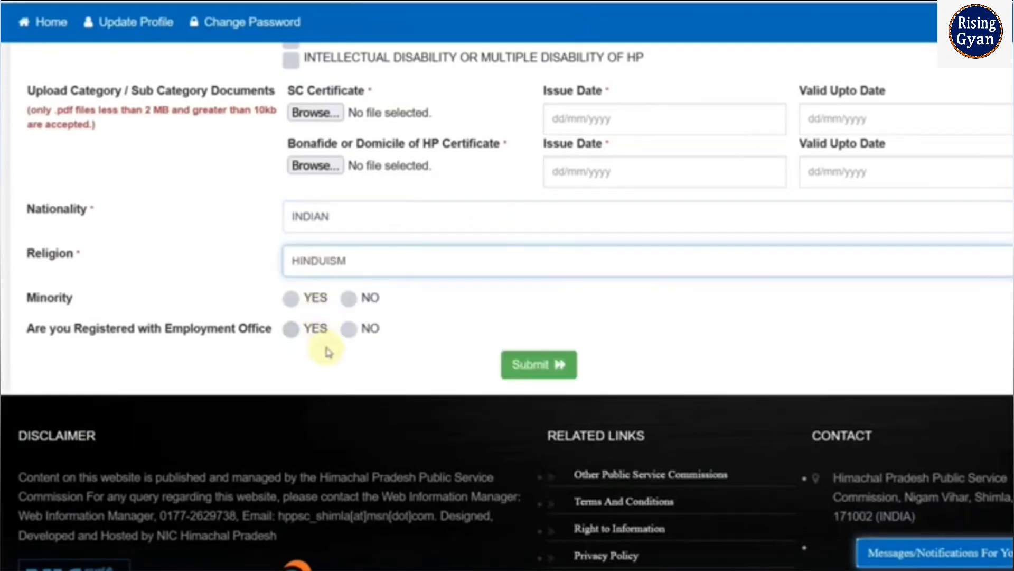
- Answer No to both the minority question and the employment office registration question
{"action": "left_click", "coordinate": [290, 299]}
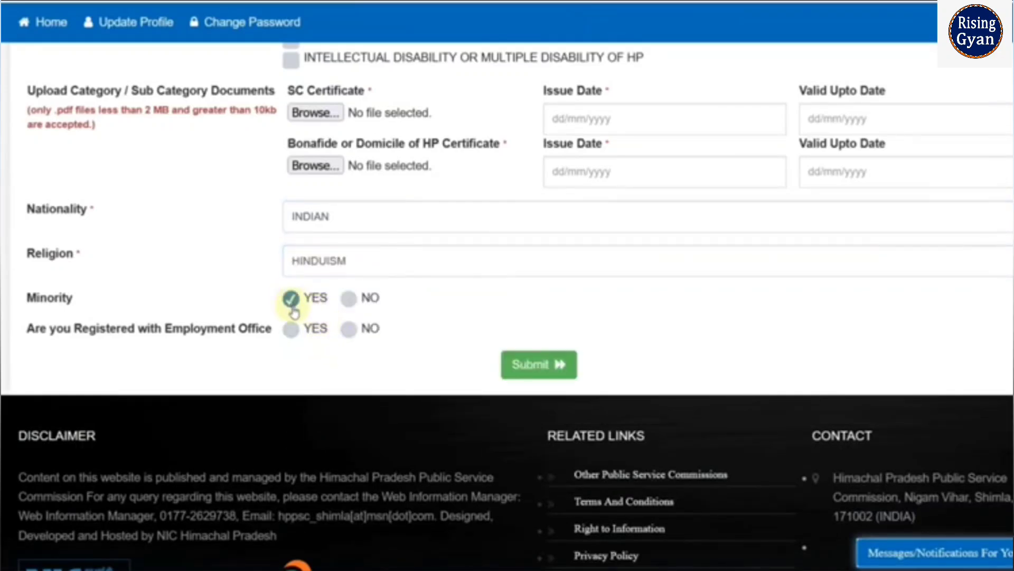
{"action": "left_click", "coordinate": [348, 307]}
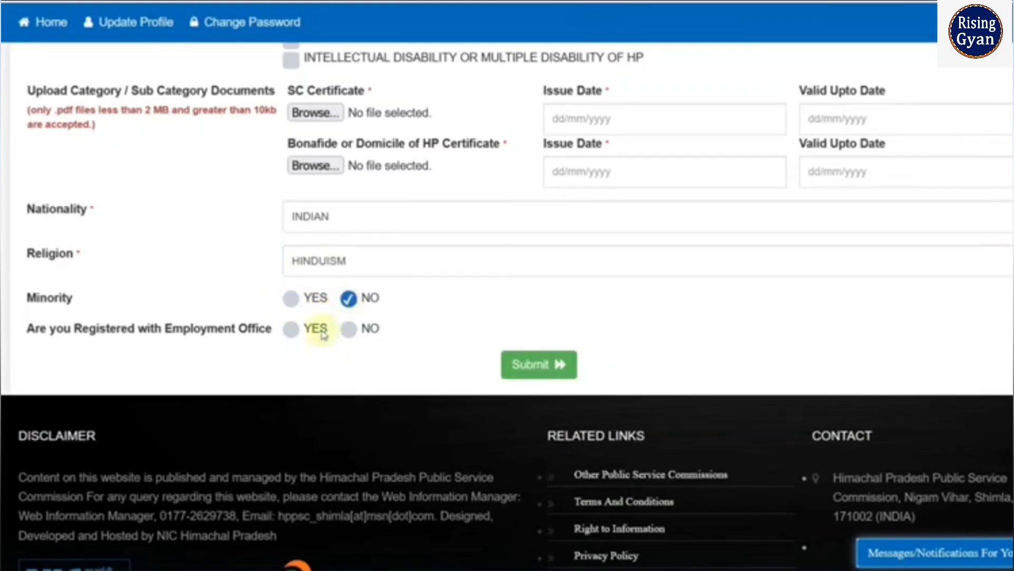
{"action": "left_click", "coordinate": [291, 329]}
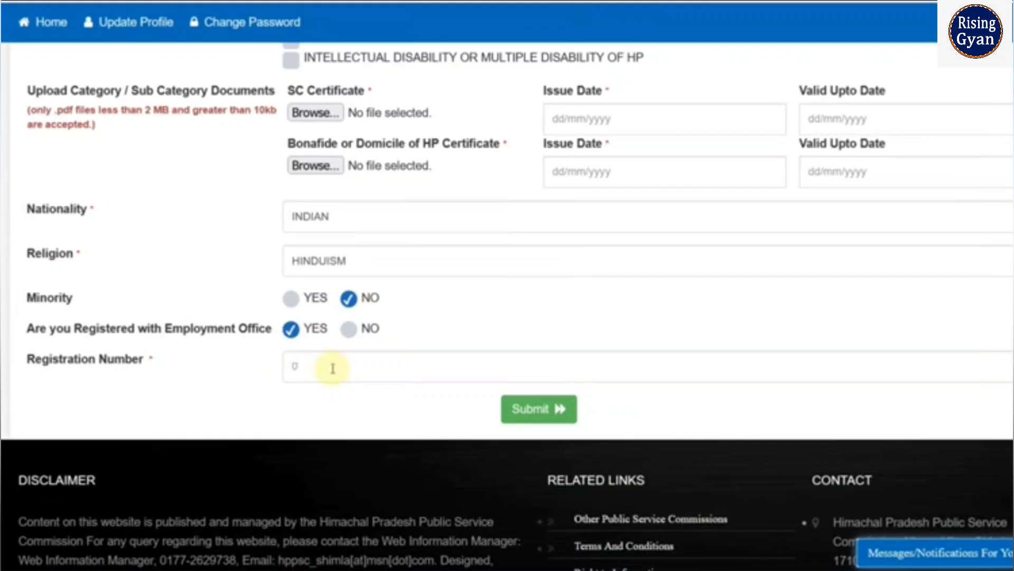
{"action": "left_click", "coordinate": [348, 332]}
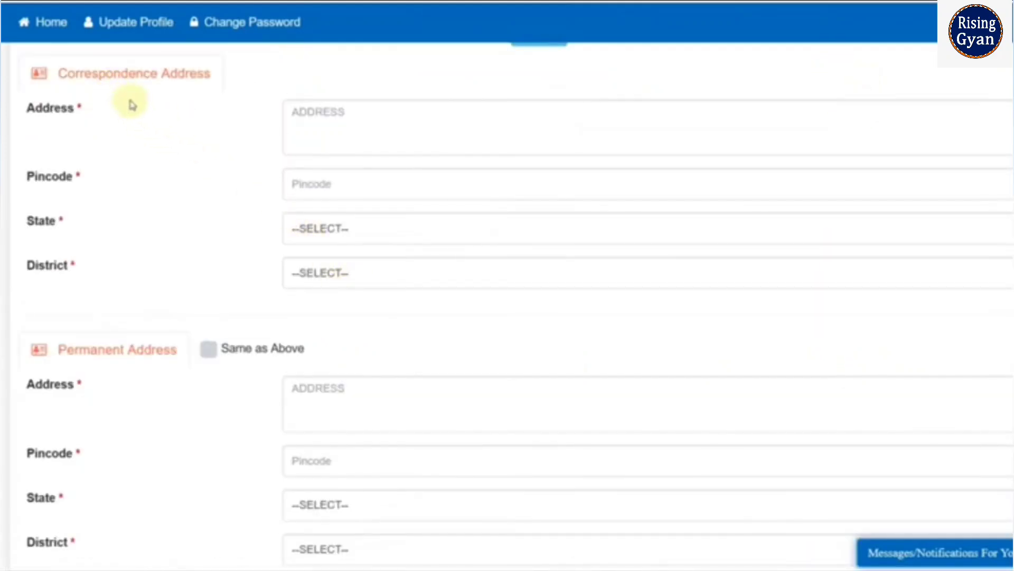
- Examine the address, pincode, state and district fields in the contact information form
{"action": "left_click", "coordinate": [302, 129]}
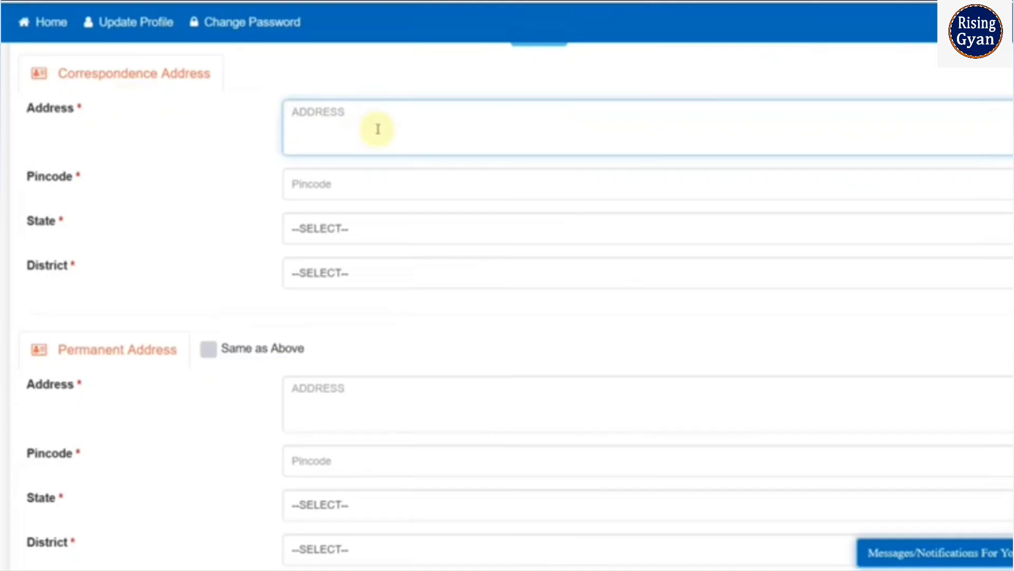
{"action": "left_click", "coordinate": [332, 194]}
{"action": "left_click", "coordinate": [340, 229]}
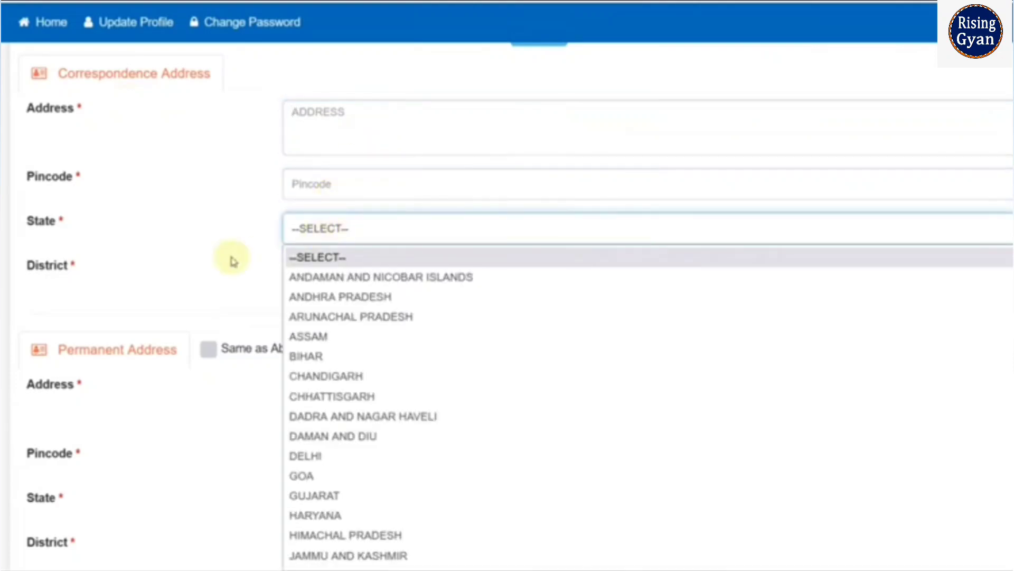
{"action": "left_click", "coordinate": [233, 261]}
{"action": "left_click", "coordinate": [317, 275]}
{"action": "left_click", "coordinate": [239, 265]}
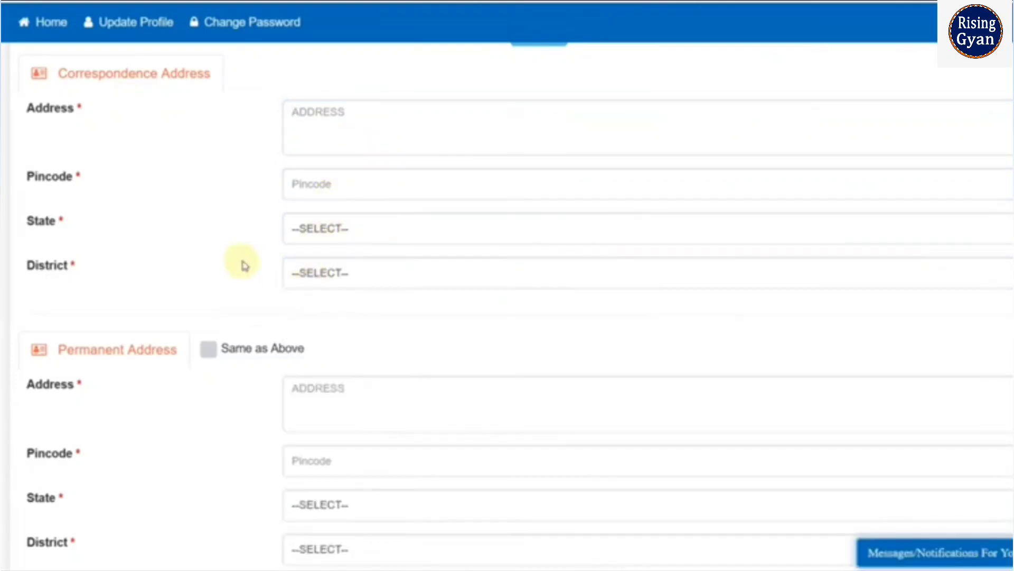
{"action": "scroll", "coordinate": [244, 266], "scroll_direction": "down", "scroll_amount": 3}
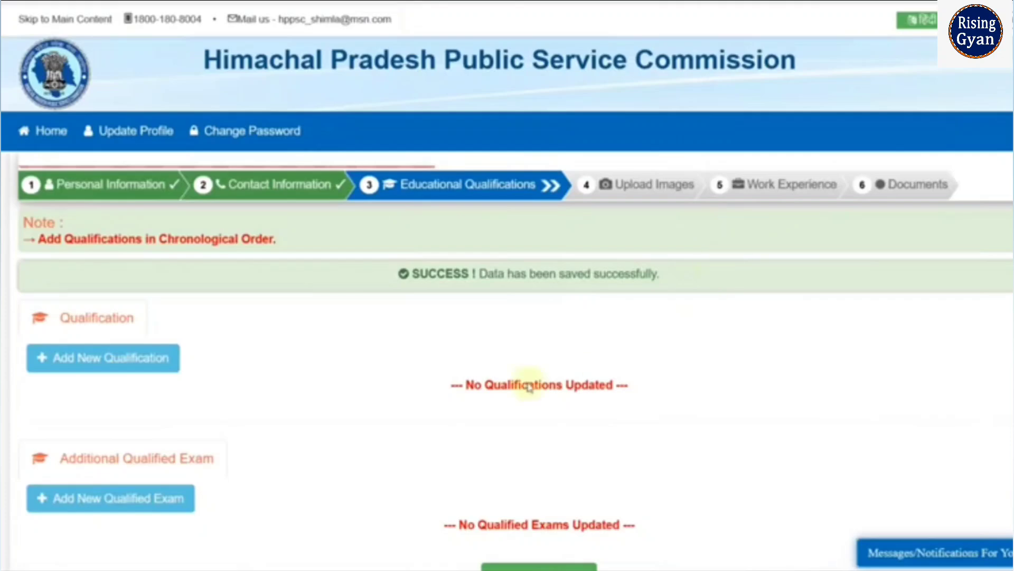
- Start a new qualification with level Matriculation, qualification 10TH and specialisation General
{"action": "scroll", "coordinate": [267, 391], "scroll_direction": "down", "scroll_amount": 2}
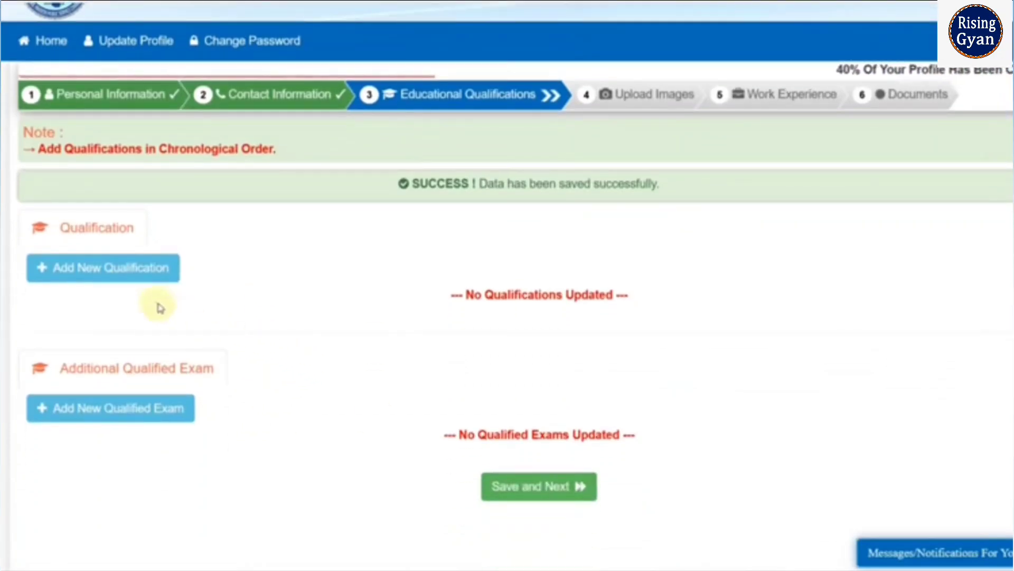
{"action": "left_click", "coordinate": [100, 268]}
{"action": "left_click", "coordinate": [290, 130]}
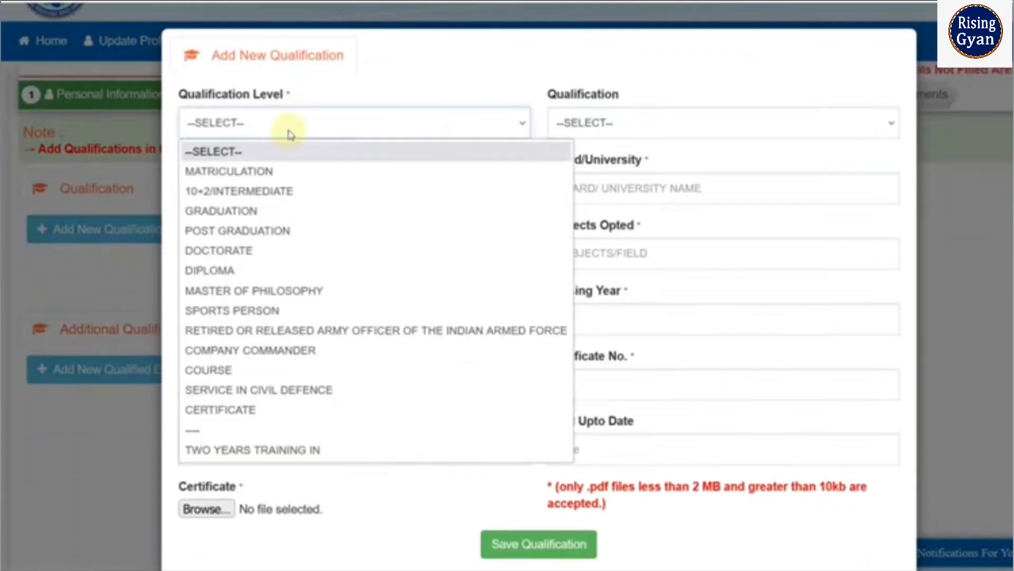
{"action": "left_click", "coordinate": [280, 174]}
{"action": "left_click", "coordinate": [589, 125]}
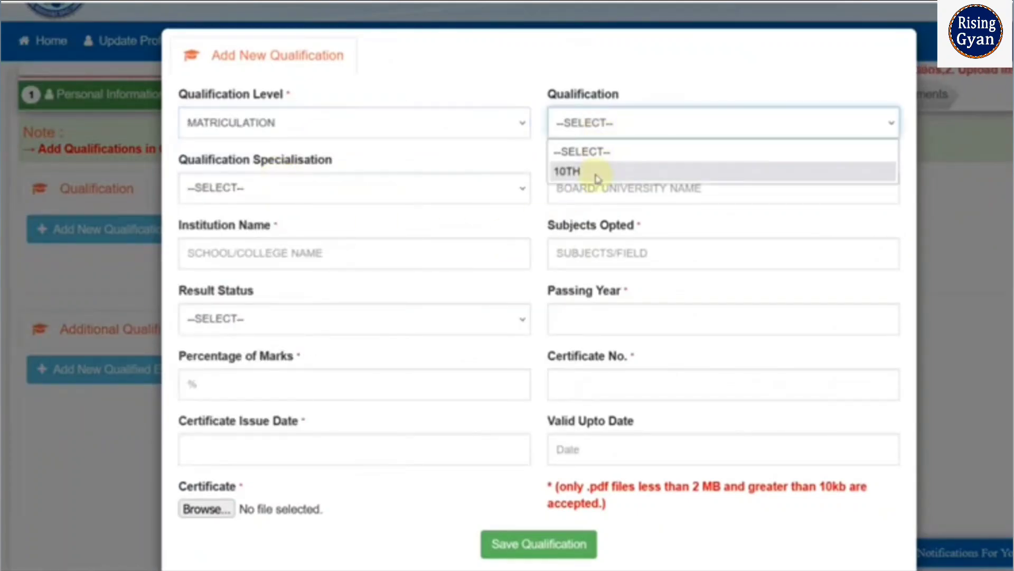
{"action": "left_click", "coordinate": [596, 174]}
{"action": "left_click", "coordinate": [317, 194]}
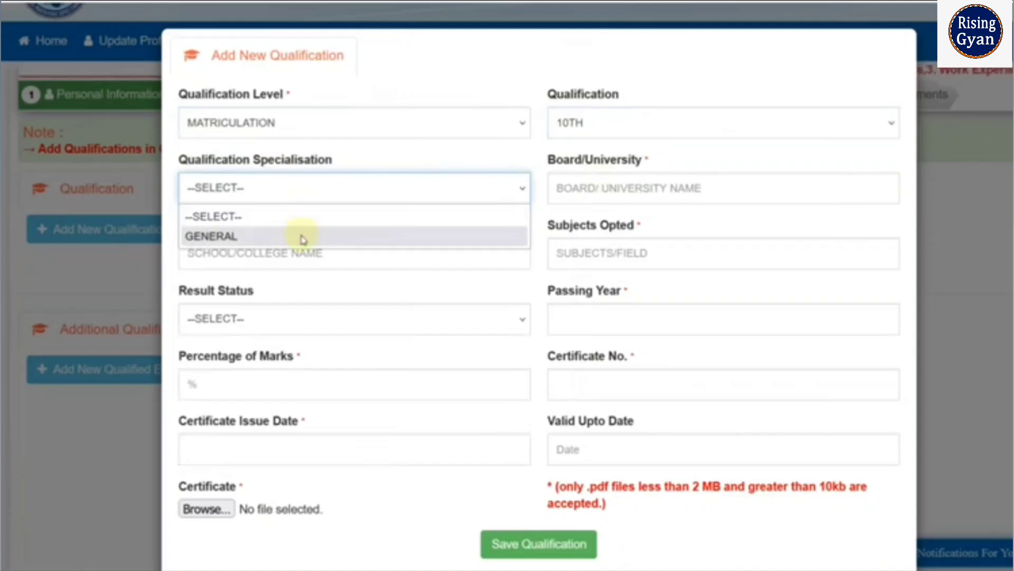
{"action": "left_click", "coordinate": [303, 238]}
- Enter HP BOARD as the board and RKS SCHOOL as the institution name
{"action": "left_click", "coordinate": [564, 194]}
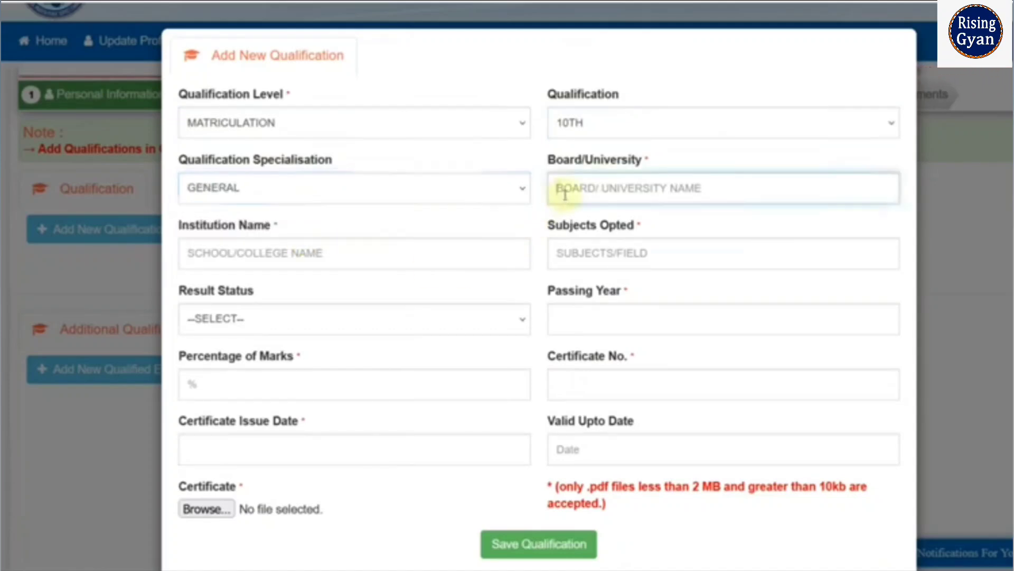
{"action": "type", "text": "HP"}
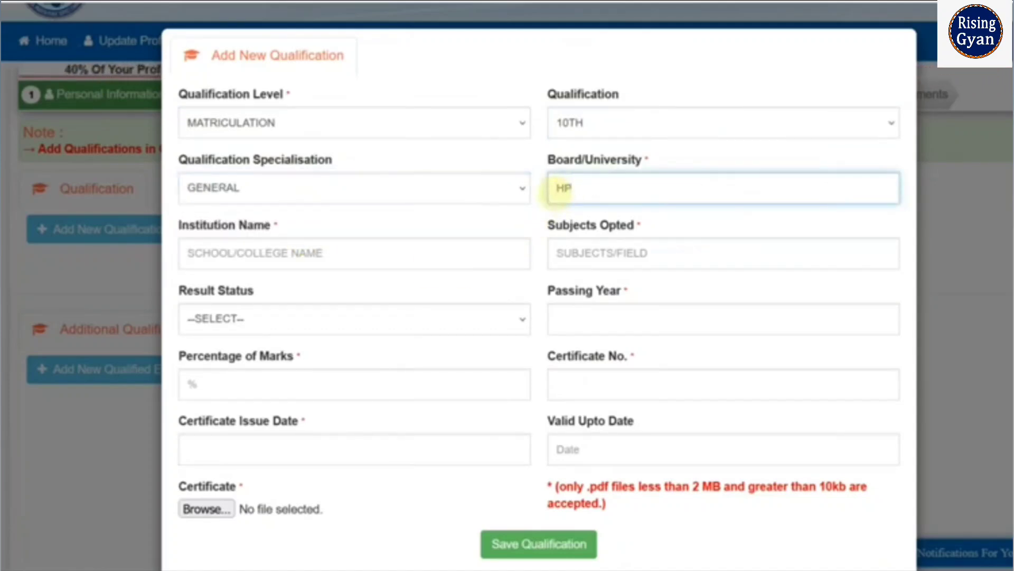
{"action": "type", "text": " BOARD"}
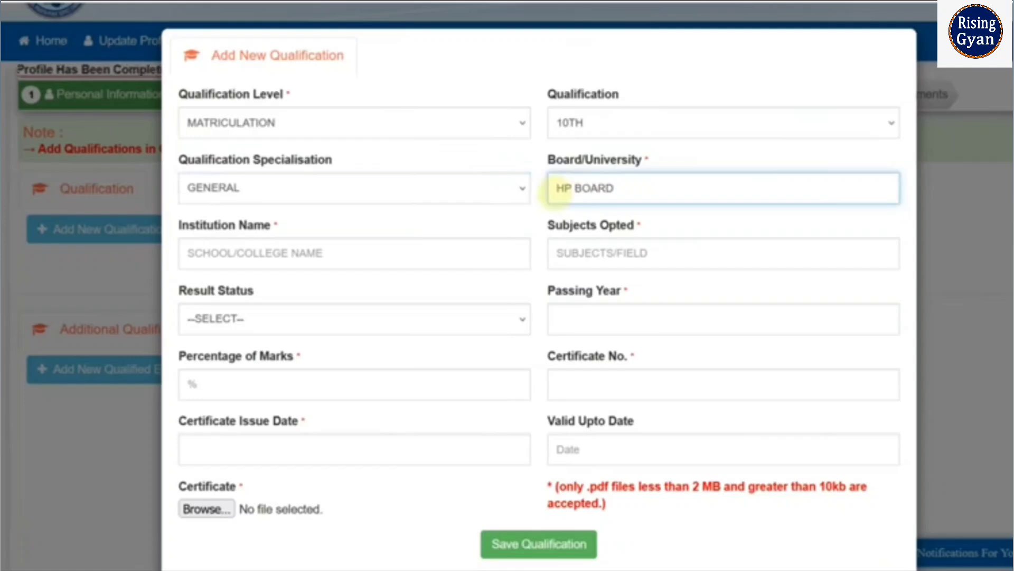
{"action": "key", "text": "Tab"}
{"action": "type", "text": "RKS S"}
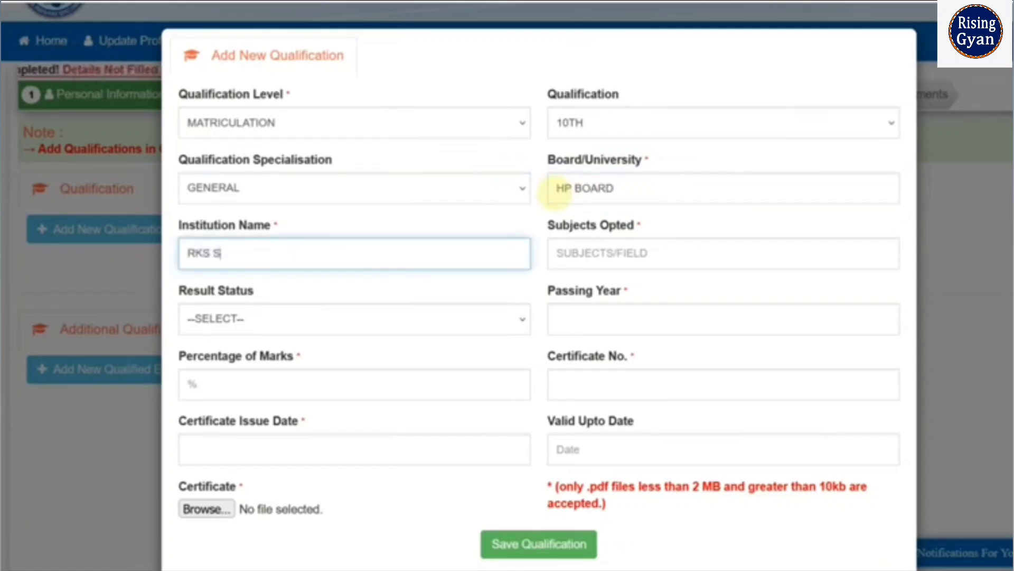
{"action": "type", "text": "CHOOL"}
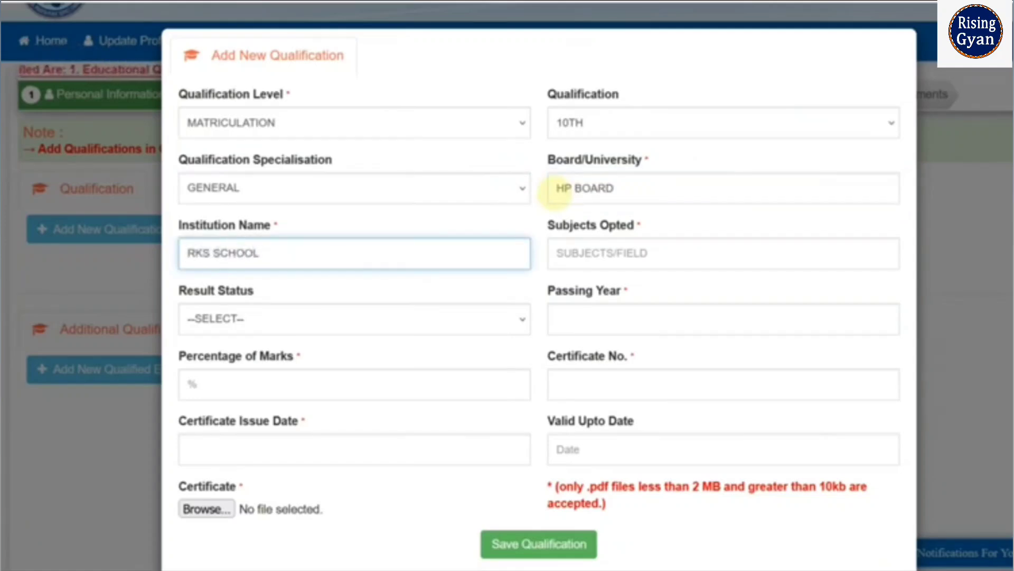
- Enter HINDI, ENGLISH, MATH as the subjects opted for the 10th qualification
{"action": "key", "text": "Tab"}
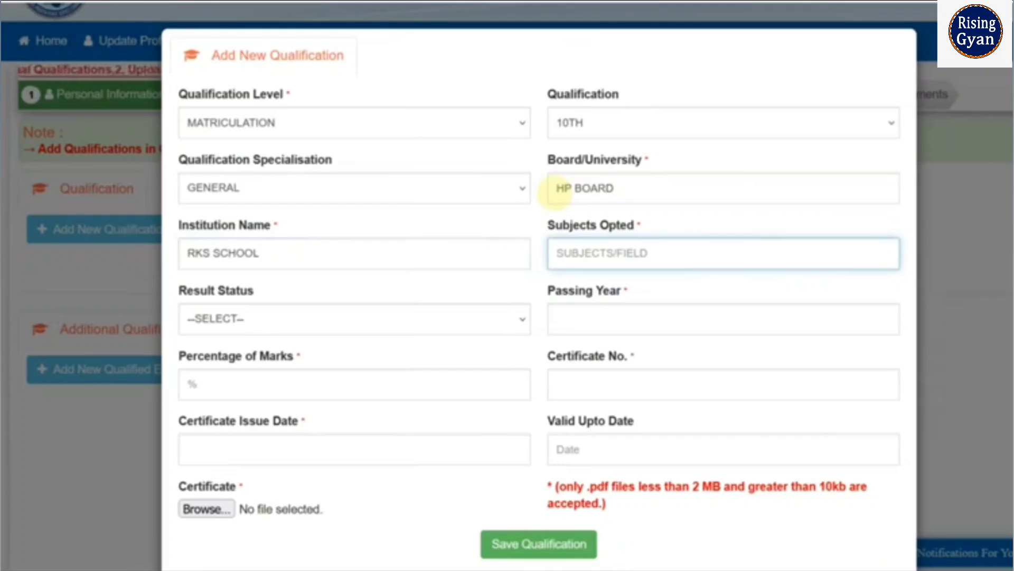
{"action": "type", "text": "HINDI,"}
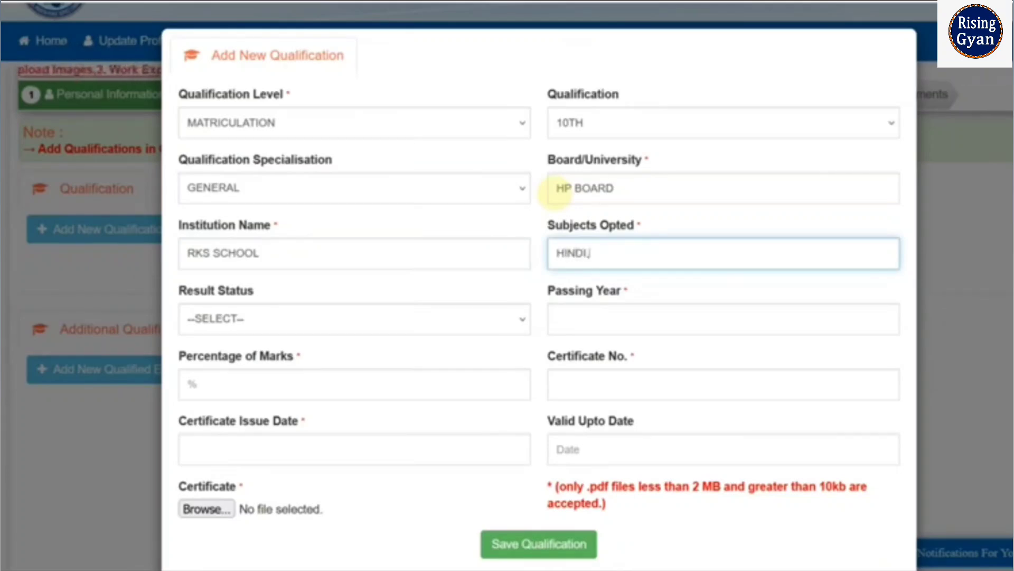
{"action": "type", "text": " ENB"}
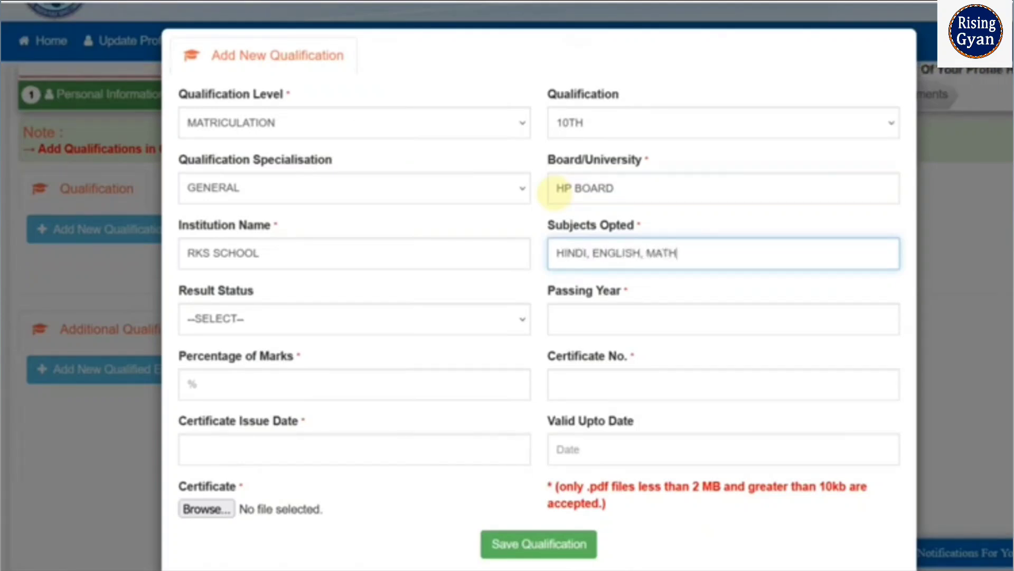
- Set the result status to Pass and the passing year to 2019
{"action": "left_click", "coordinate": [375, 330]}
{"action": "left_click", "coordinate": [340, 368]}
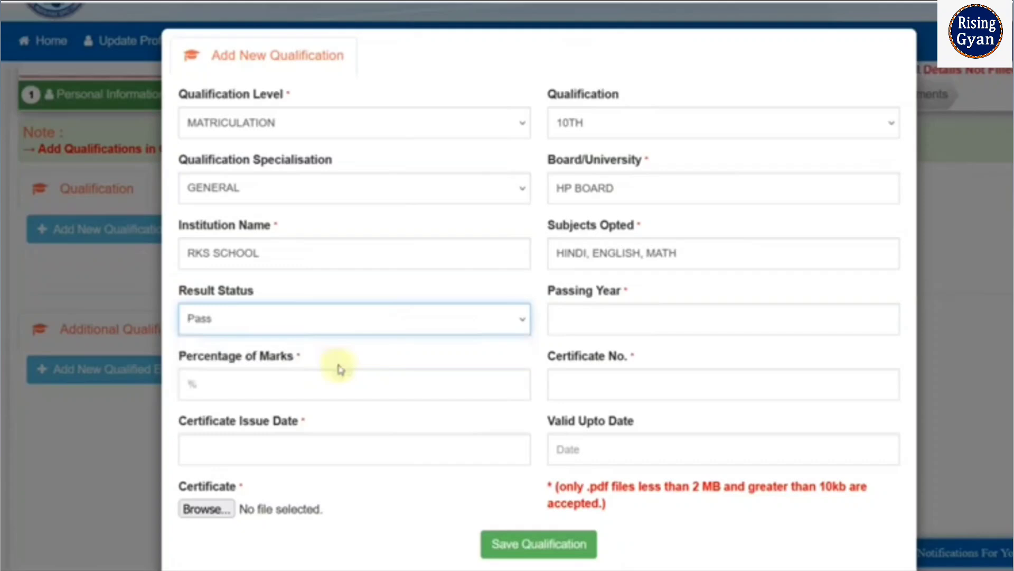
{"action": "left_click", "coordinate": [576, 317]}
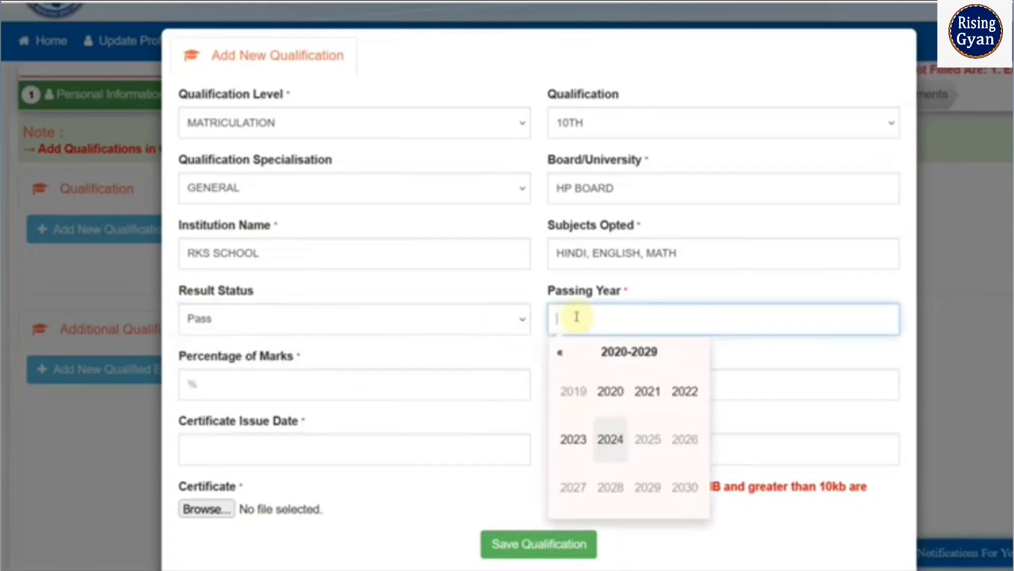
{"action": "left_click", "coordinate": [560, 352]}
{"action": "left_click", "coordinate": [661, 478]}
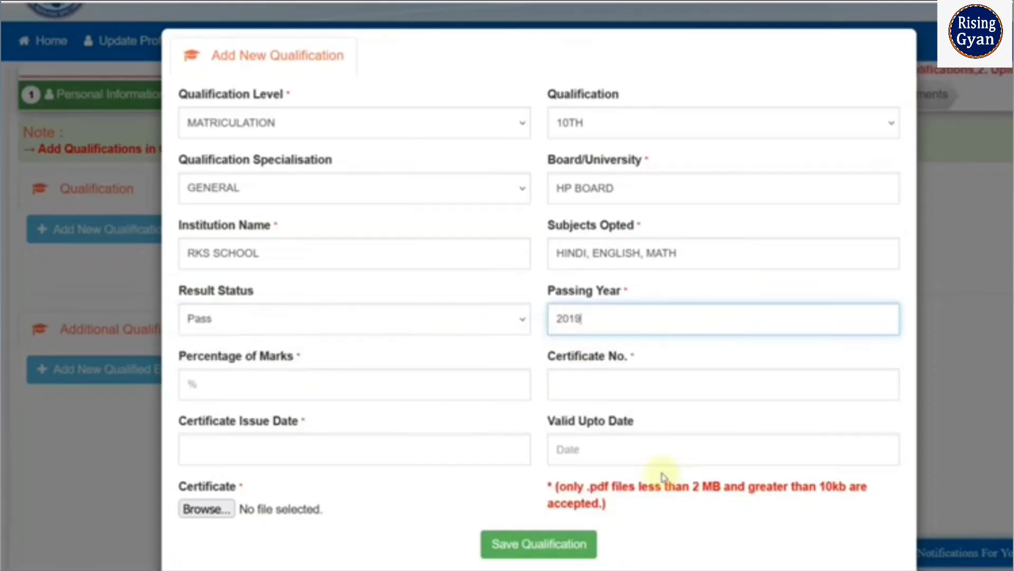
- Enter 80.00 as the percentage of marks and fill in the certificate number
{"action": "left_click", "coordinate": [312, 386]}
{"action": "type", "text": "80.0"}
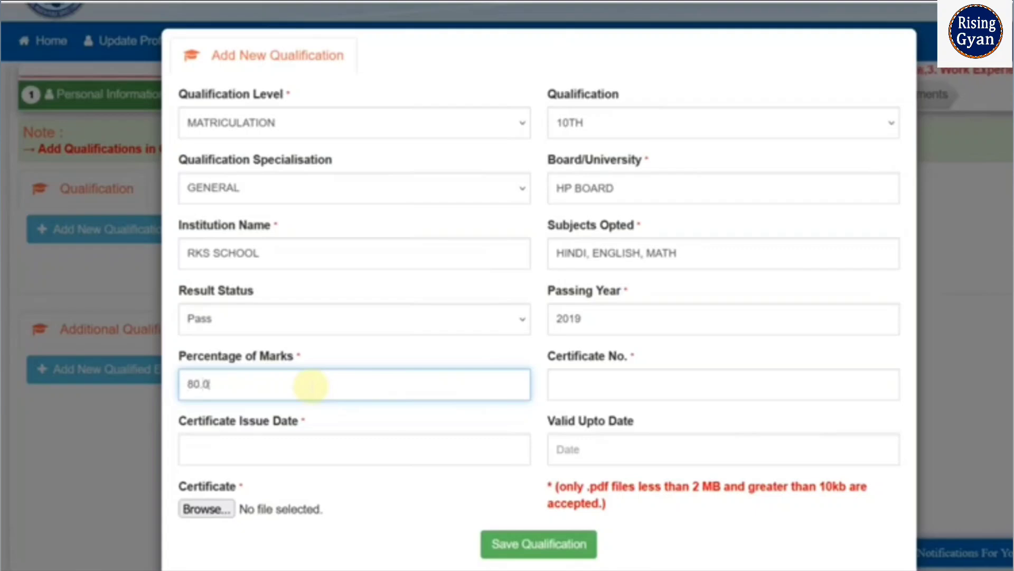
{"action": "type", "text": "0"}
{"action": "key", "text": "Tab"}
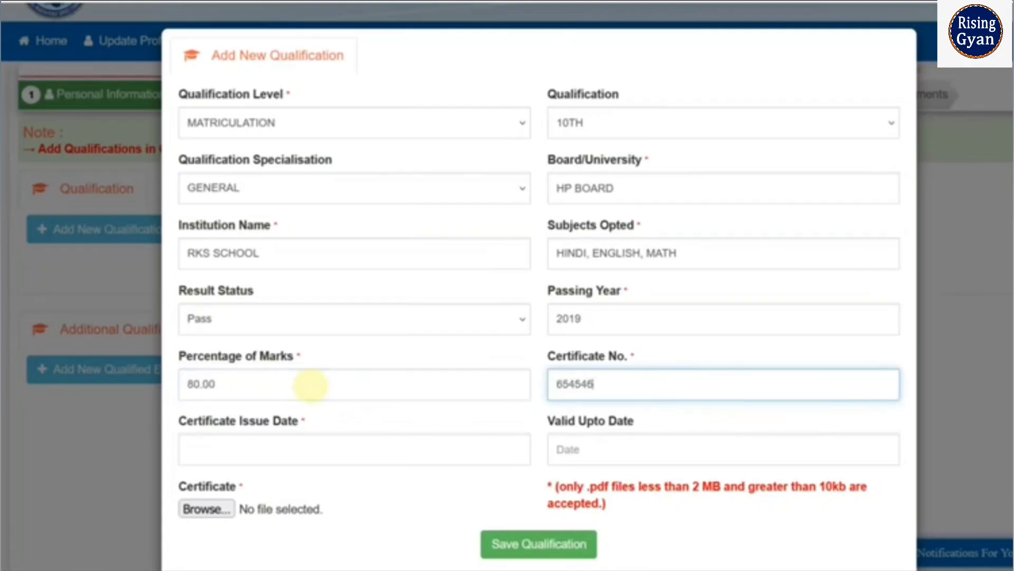
- Set the certificate issue date of the 10th qualification to 26-07-2019
{"action": "scroll", "coordinate": [311, 386], "scroll_direction": "down", "scroll_amount": 2}
{"action": "left_click", "coordinate": [268, 375]}
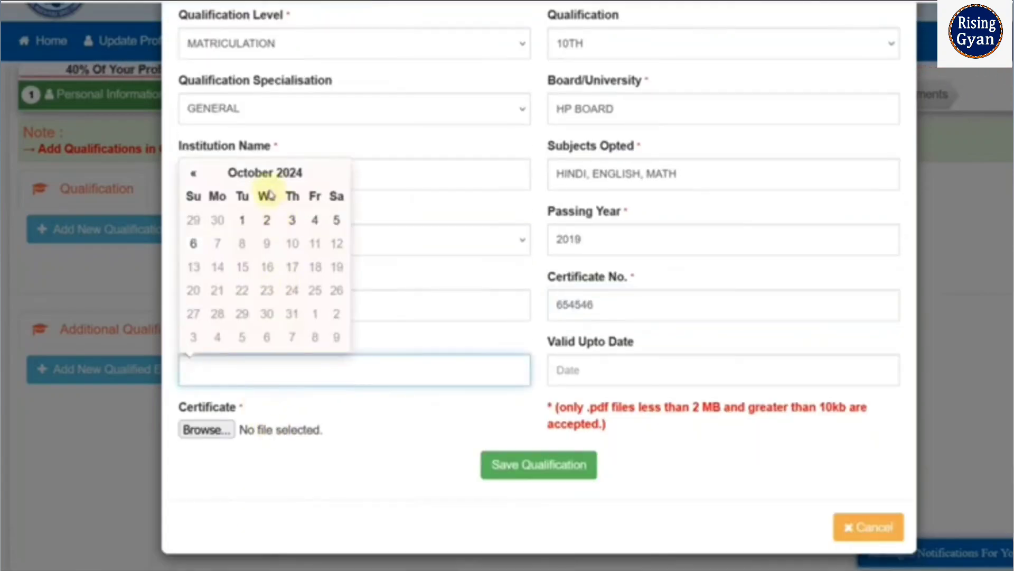
{"action": "left_click", "coordinate": [290, 174]}
{"action": "left_click", "coordinate": [260, 189]}
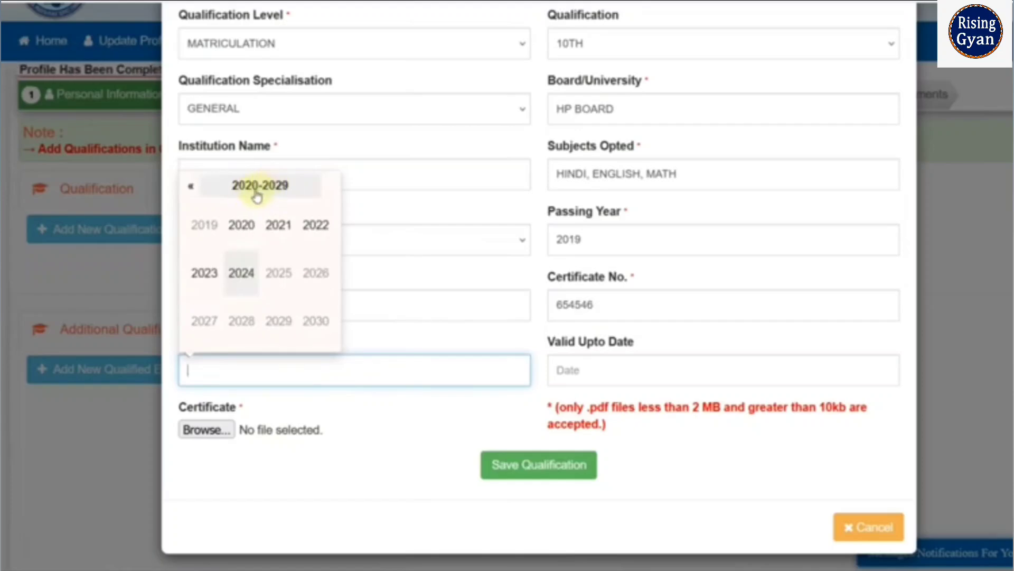
{"action": "left_click", "coordinate": [191, 186]}
{"action": "left_click", "coordinate": [278, 321]}
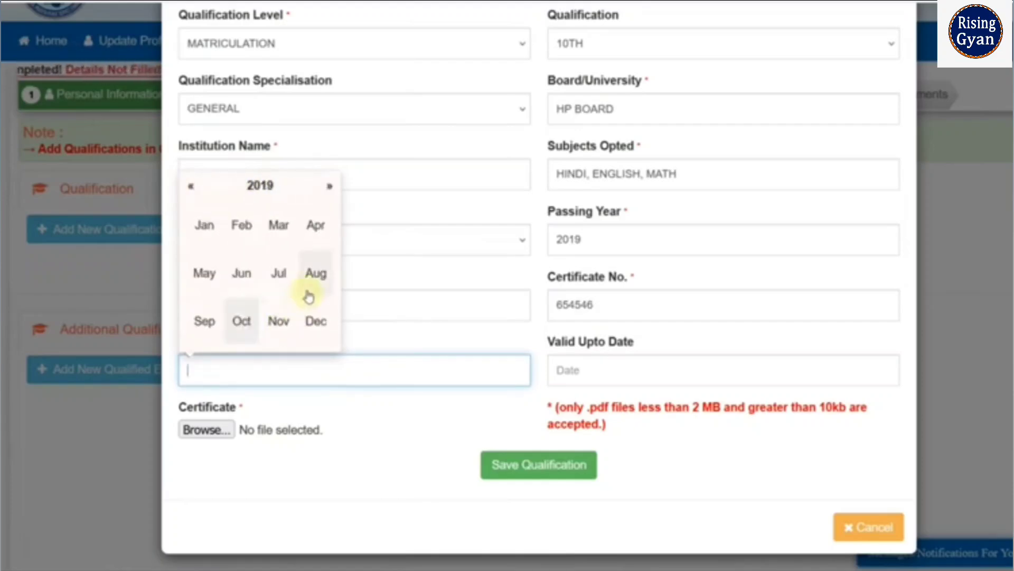
{"action": "left_click", "coordinate": [279, 272]}
{"action": "left_click", "coordinate": [314, 291]}
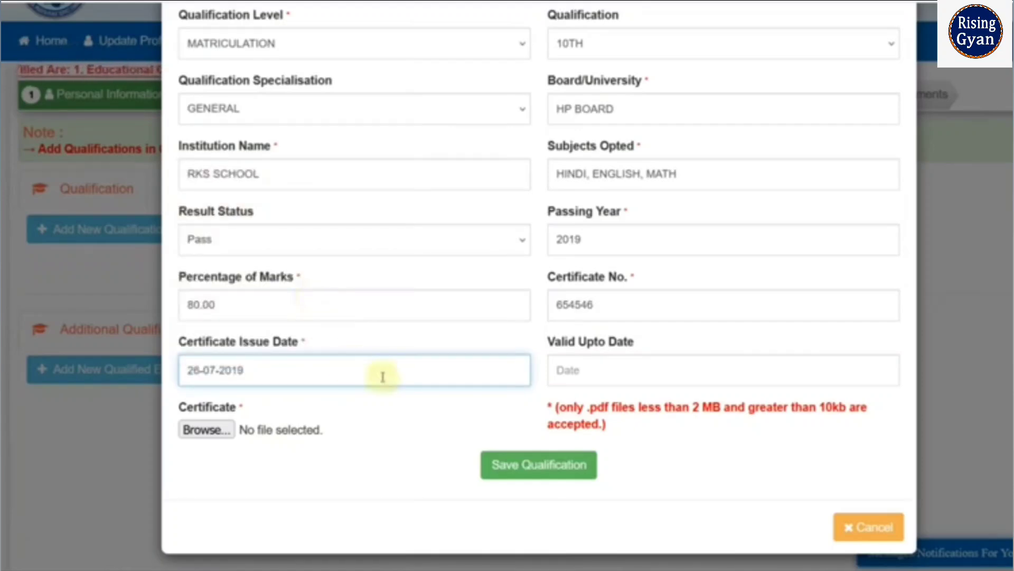
- Attach 10th - Copy.pdf as the certificate and save the 10th qualification, confirming that it should be added
{"action": "left_click", "coordinate": [214, 432]}
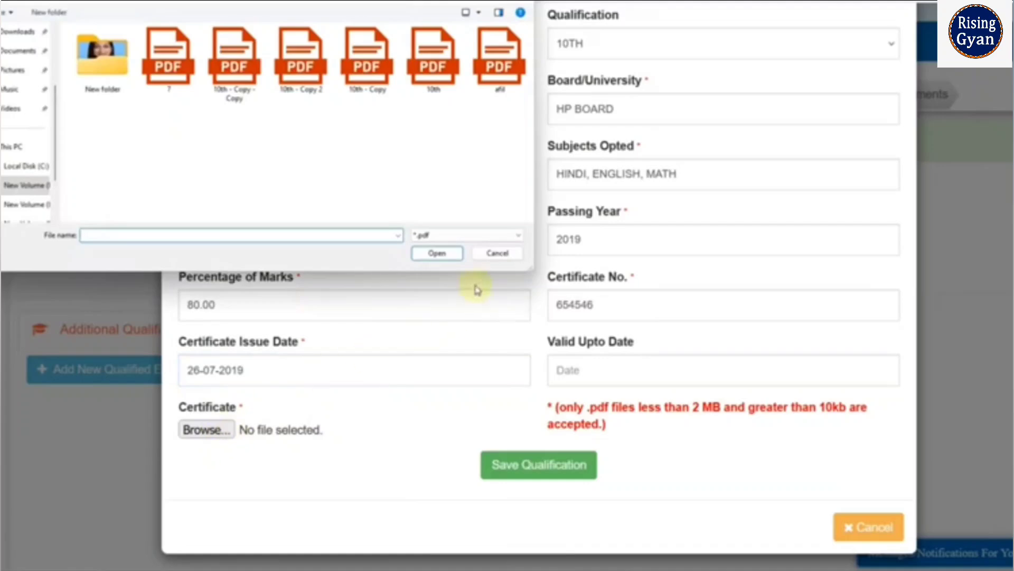
{"action": "double_click", "coordinate": [367, 58]}
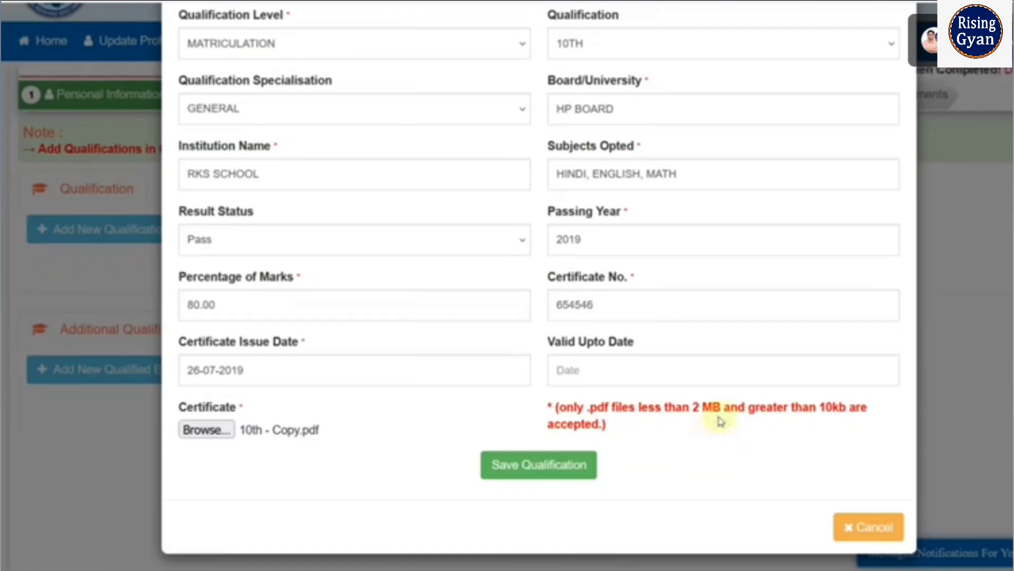
{"action": "left_click", "coordinate": [565, 475]}
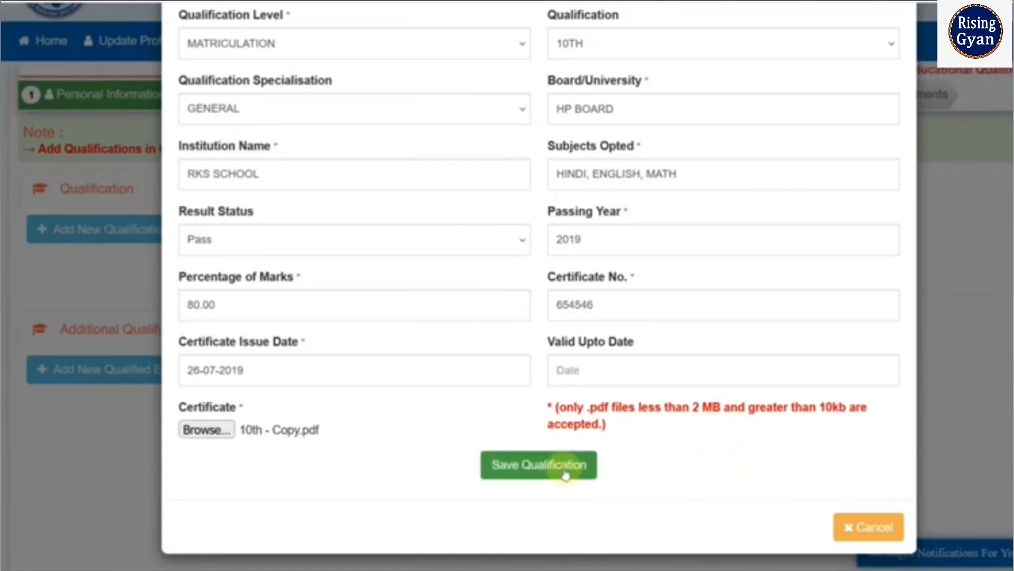
{"action": "left_click", "coordinate": [493, 164]}
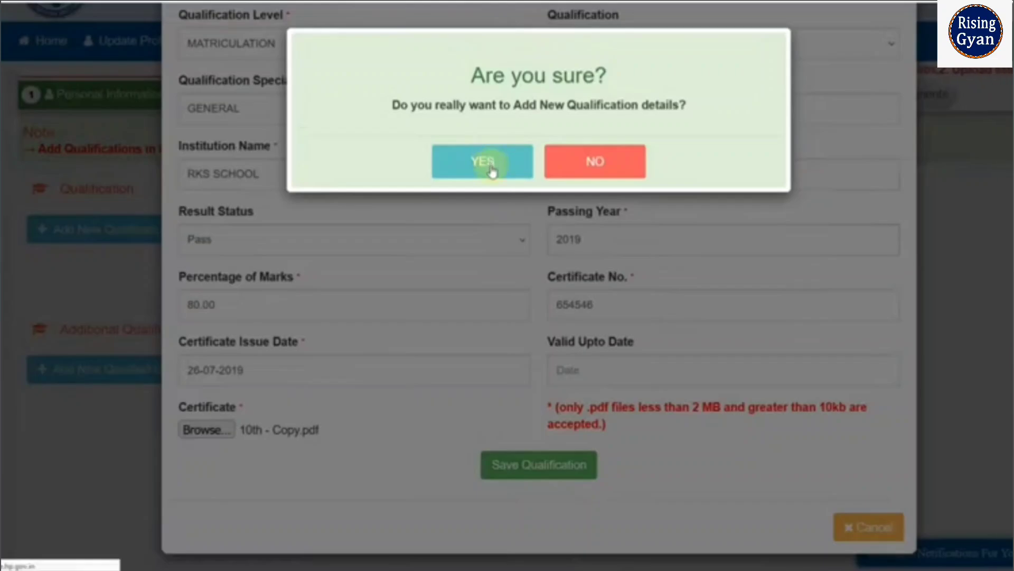
- Start another qualification with level 10+2/INTERMEDIATE, qualification 12TH and specialisation ARTS
{"action": "scroll", "coordinate": [423, 328], "scroll_direction": "down", "scroll_amount": 2}
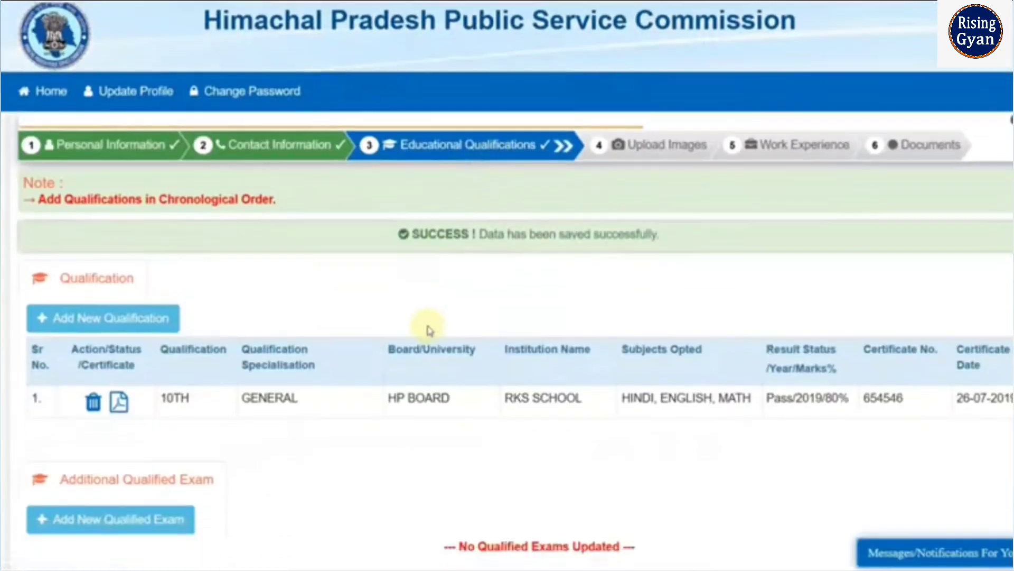
{"action": "scroll", "coordinate": [280, 336], "scroll_direction": "down", "scroll_amount": 2}
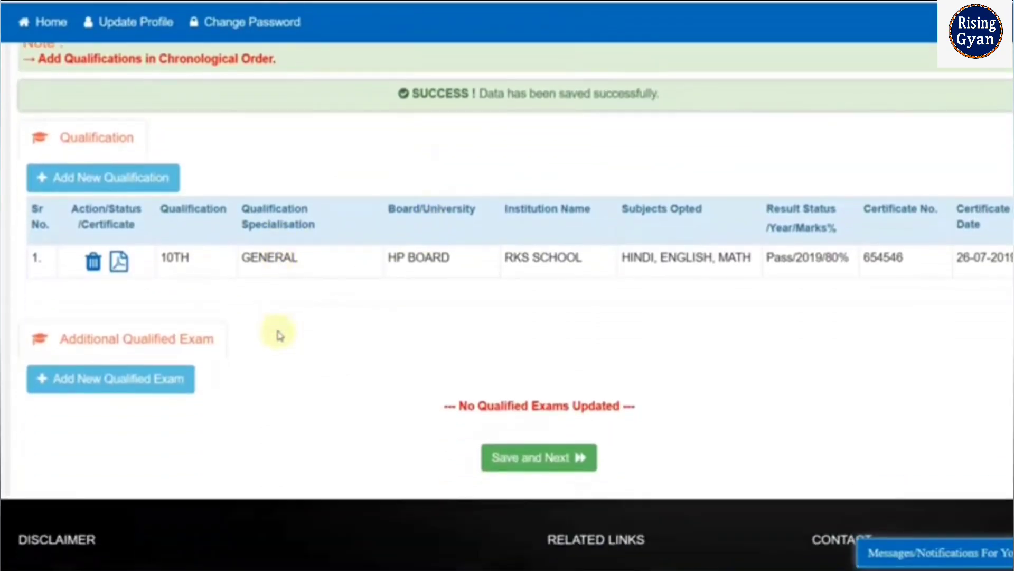
{"action": "left_click", "coordinate": [112, 189]}
{"action": "left_click", "coordinate": [280, 123]}
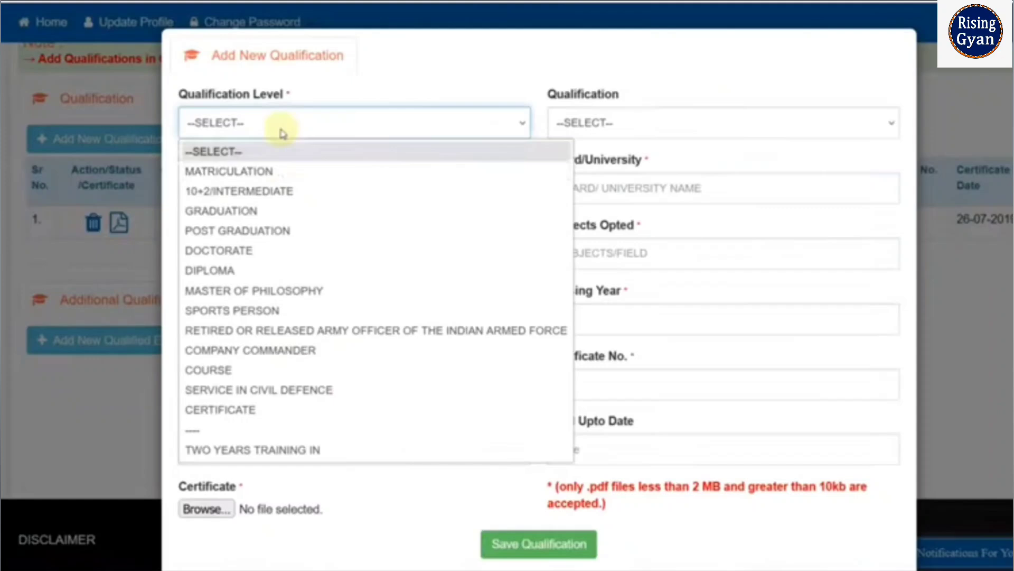
{"action": "left_click", "coordinate": [285, 192]}
{"action": "left_click", "coordinate": [607, 122]}
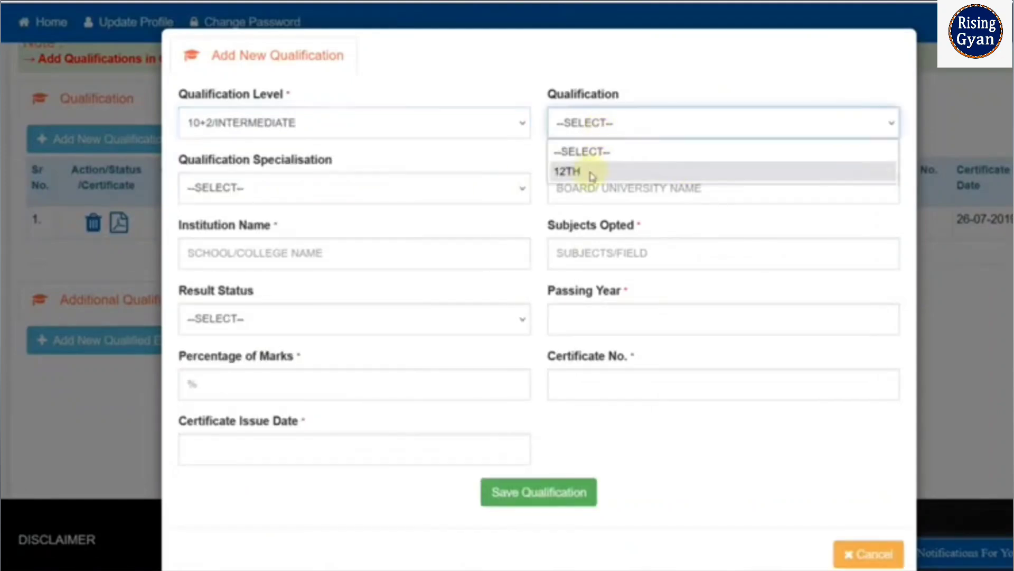
{"action": "left_click", "coordinate": [591, 176]}
{"action": "left_click", "coordinate": [325, 196]}
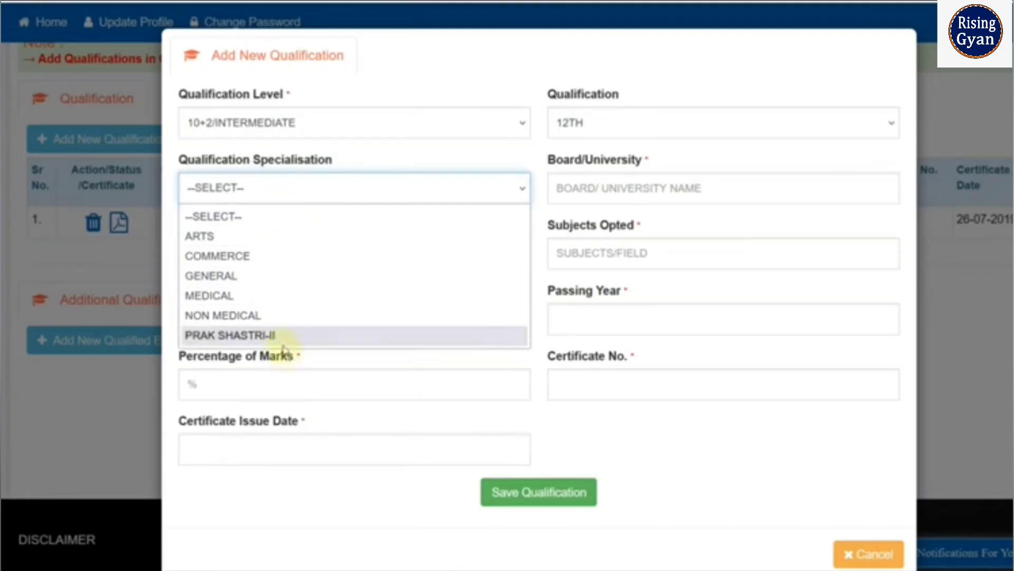
{"action": "left_click", "coordinate": [260, 236]}
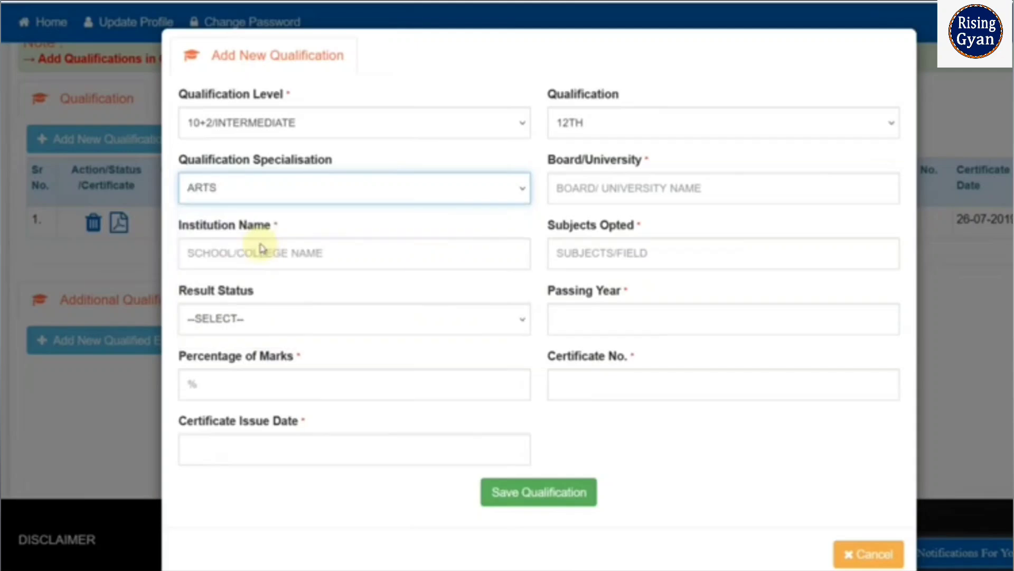
- Enter HP BOARD as the board, RKS SCHOOL as the institution and GEOGRAPHY, SANSKRIT as the subjects opted for the 12th
{"action": "left_click", "coordinate": [593, 181]}
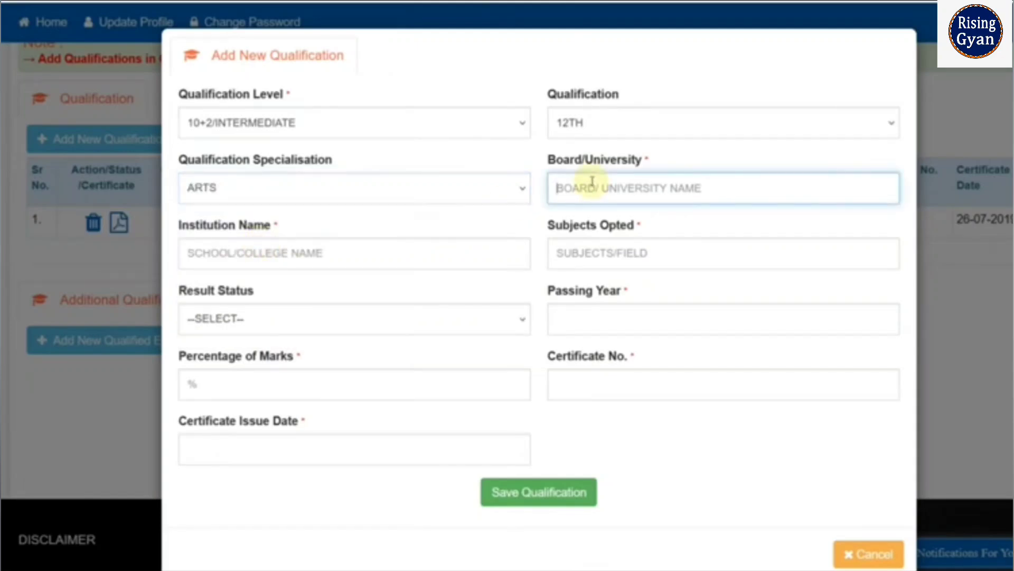
{"action": "type", "text": "HP BOARD"}
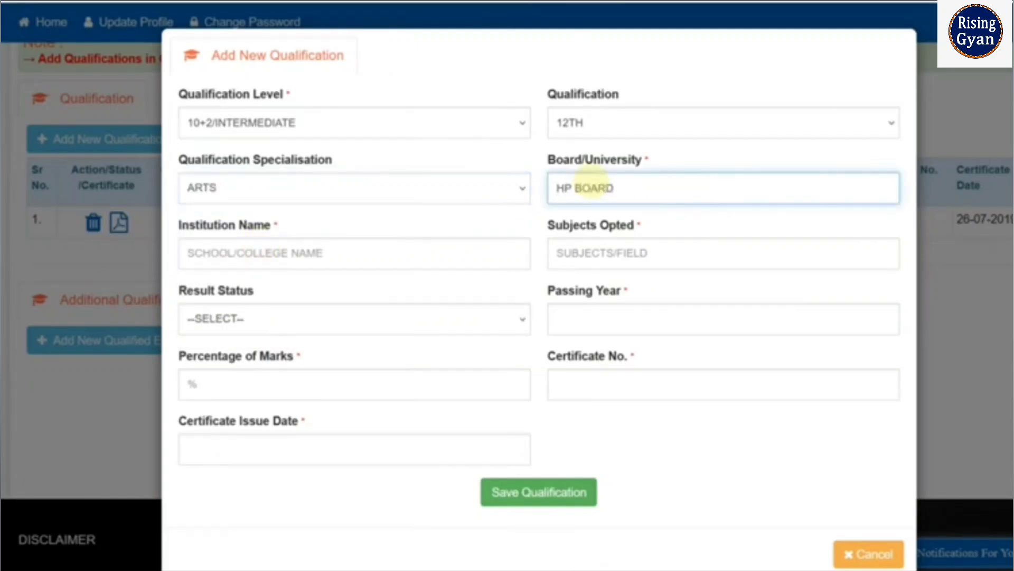
{"action": "key", "text": "Tab"}
{"action": "type", "text": "R"}
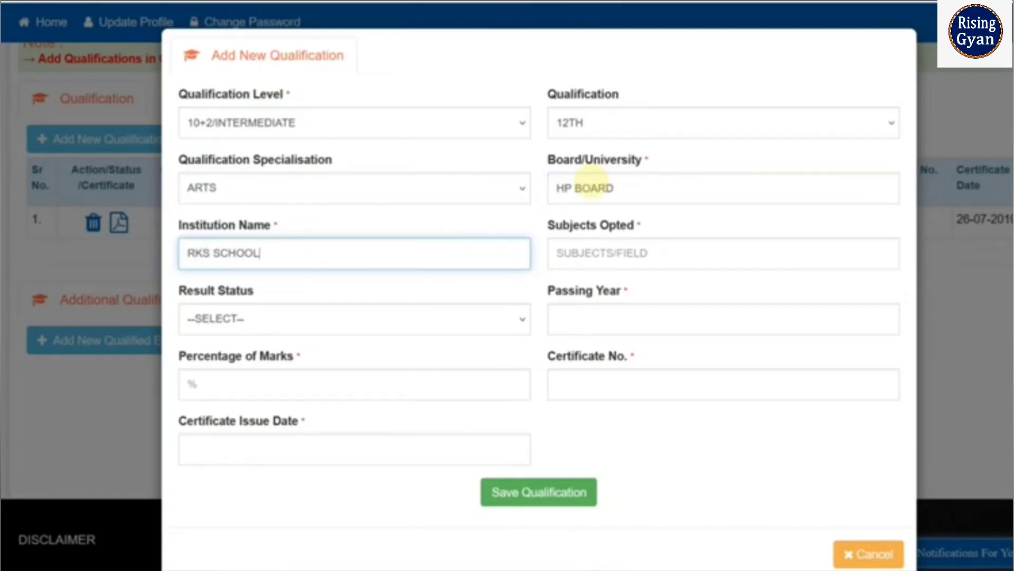
{"action": "key", "text": "Tab"}
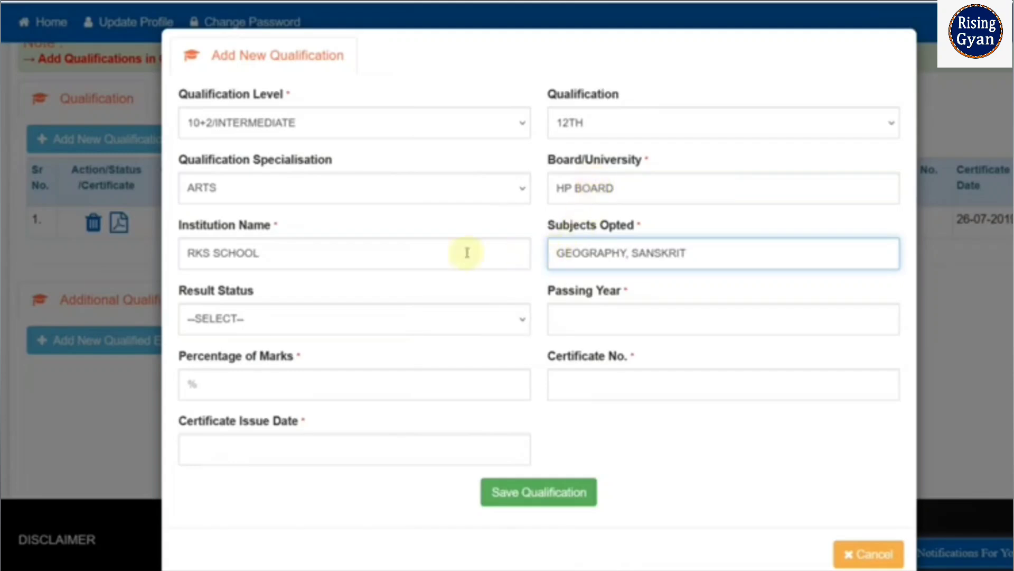
- Set the 12th result status to Pass and the passing year to 2021
{"action": "left_click", "coordinate": [358, 319]}
{"action": "left_click", "coordinate": [333, 364]}
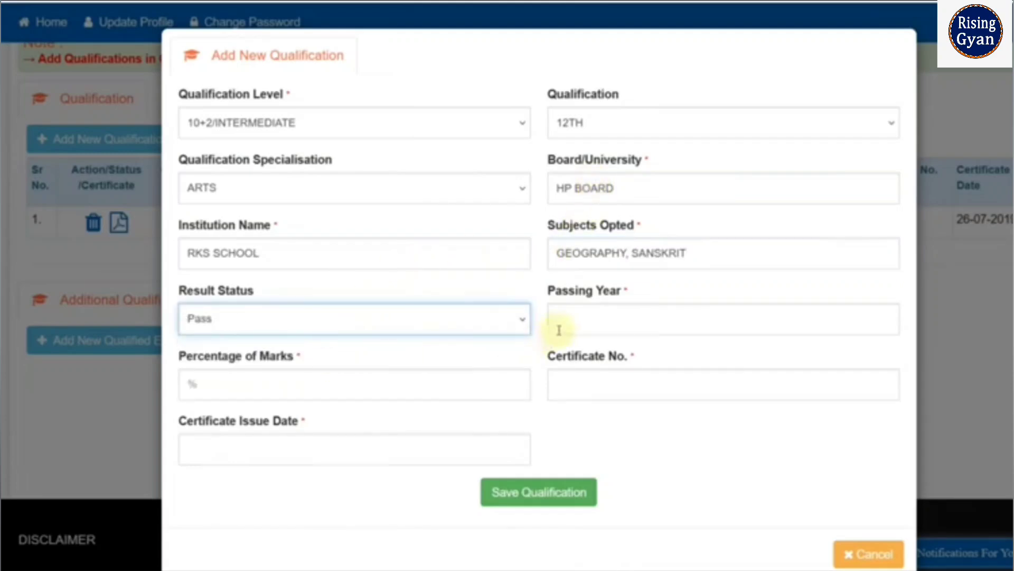
{"action": "left_click", "coordinate": [582, 320]}
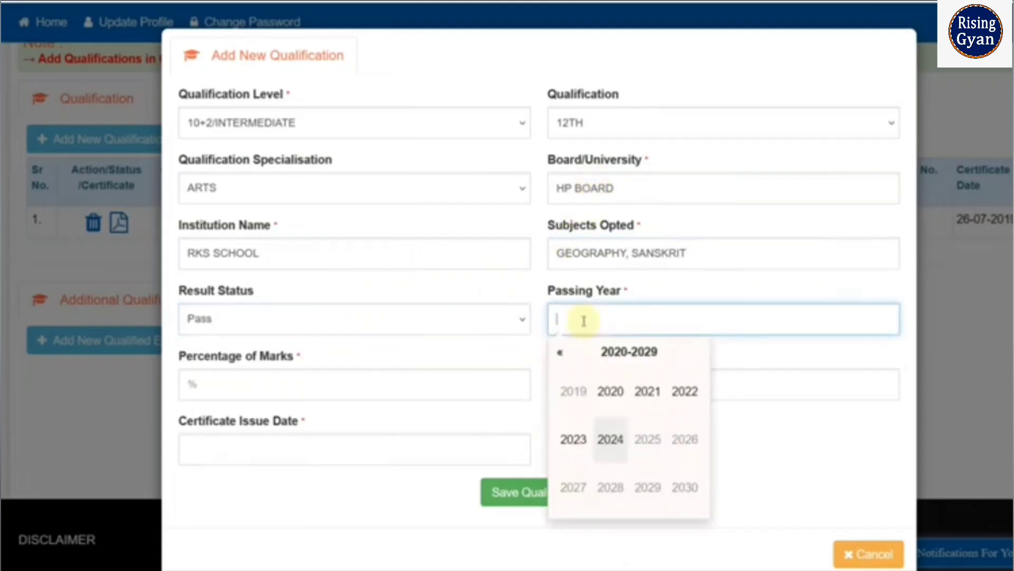
{"action": "left_click", "coordinate": [647, 391]}
- Enter 79 as the percentage of marks, fill in the certificate number and issue date, and save the 12th qualification
{"action": "left_click", "coordinate": [313, 388]}
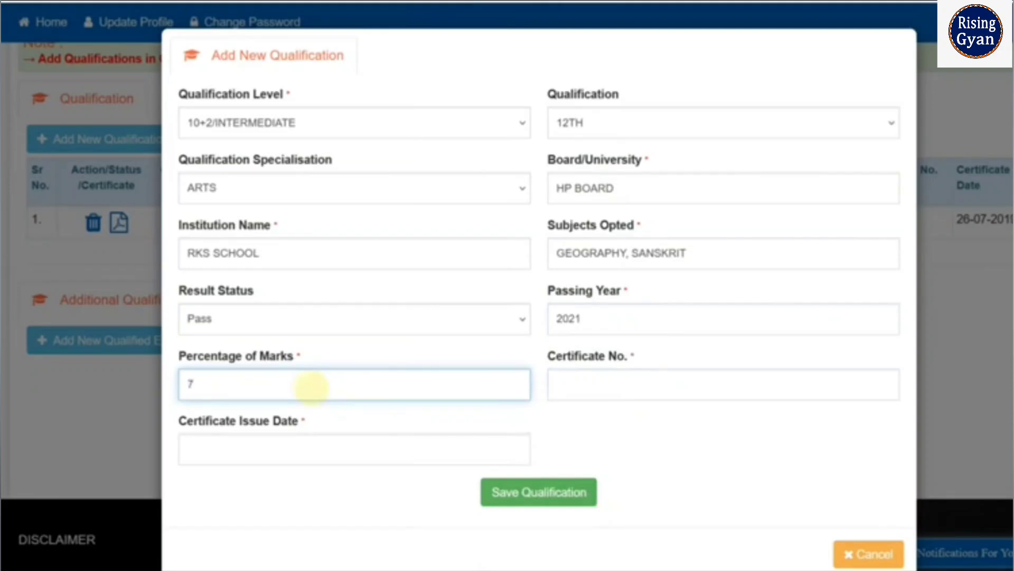
{"action": "left_click", "coordinate": [585, 384]}
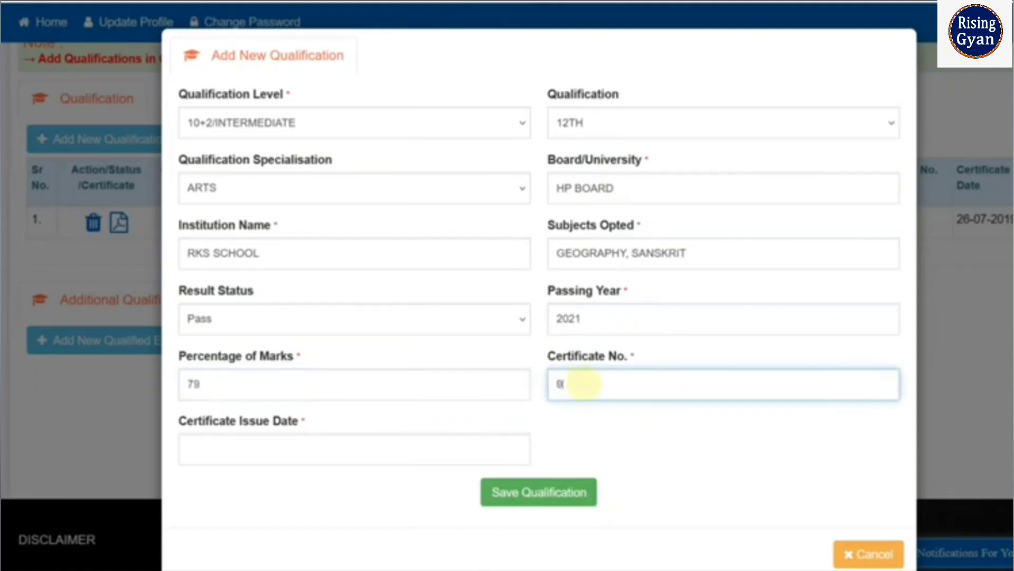
{"action": "type", "text": "666"}
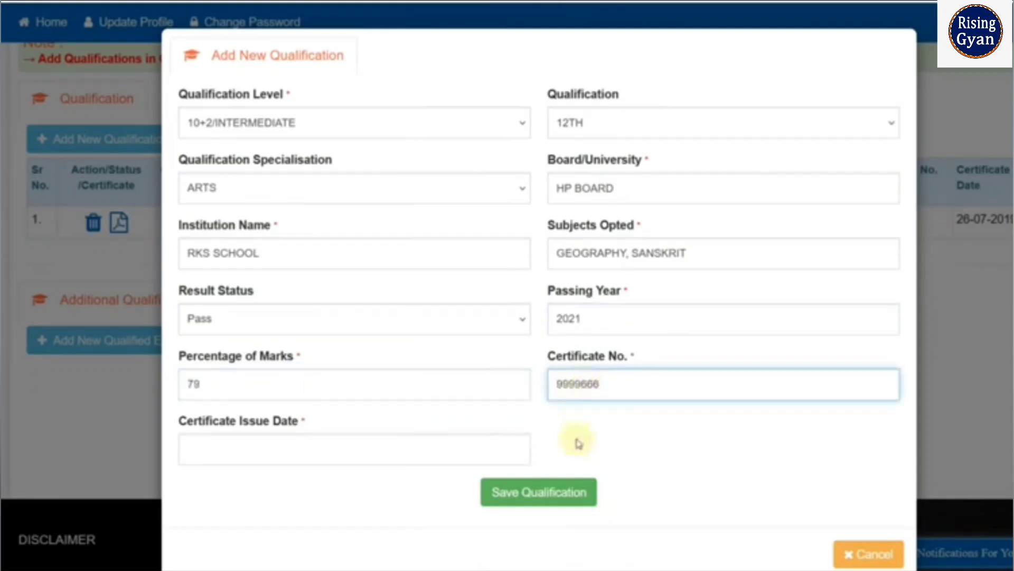
{"action": "left_click", "coordinate": [532, 505]}
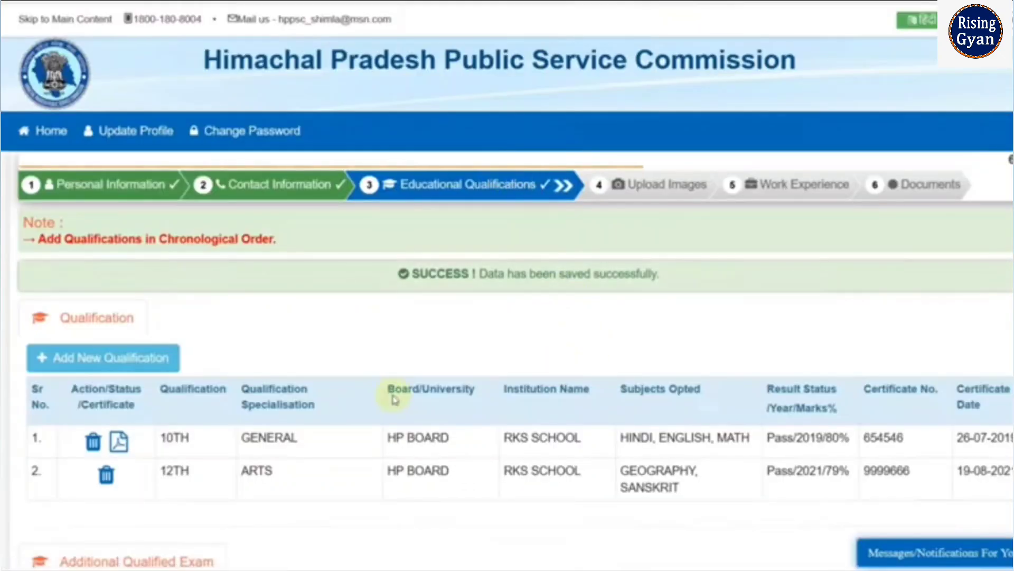
{"action": "scroll", "coordinate": [393, 400], "scroll_direction": "down", "scroll_amount": 2}
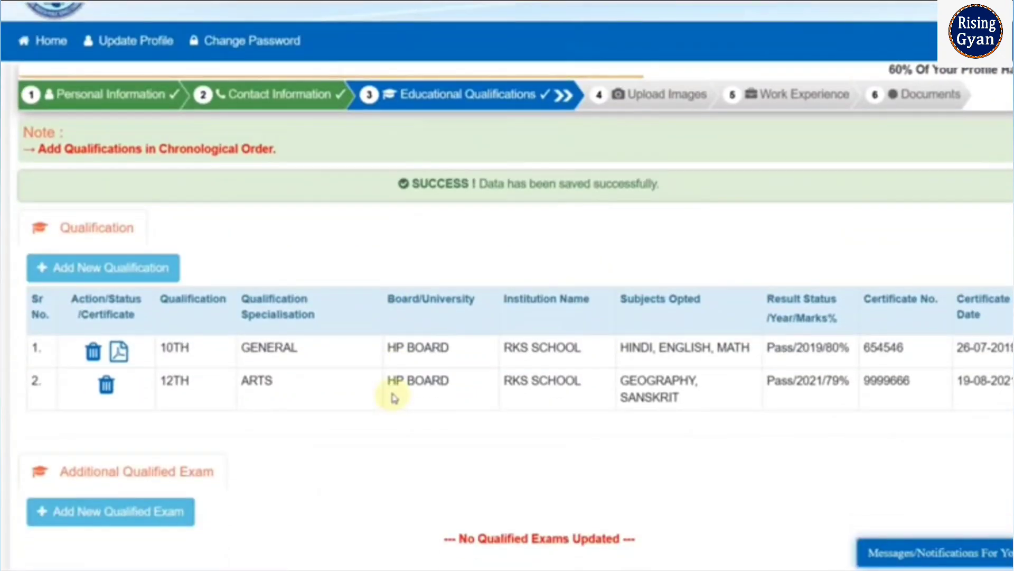
{"action": "scroll", "coordinate": [391, 391], "scroll_direction": "down", "scroll_amount": 2}
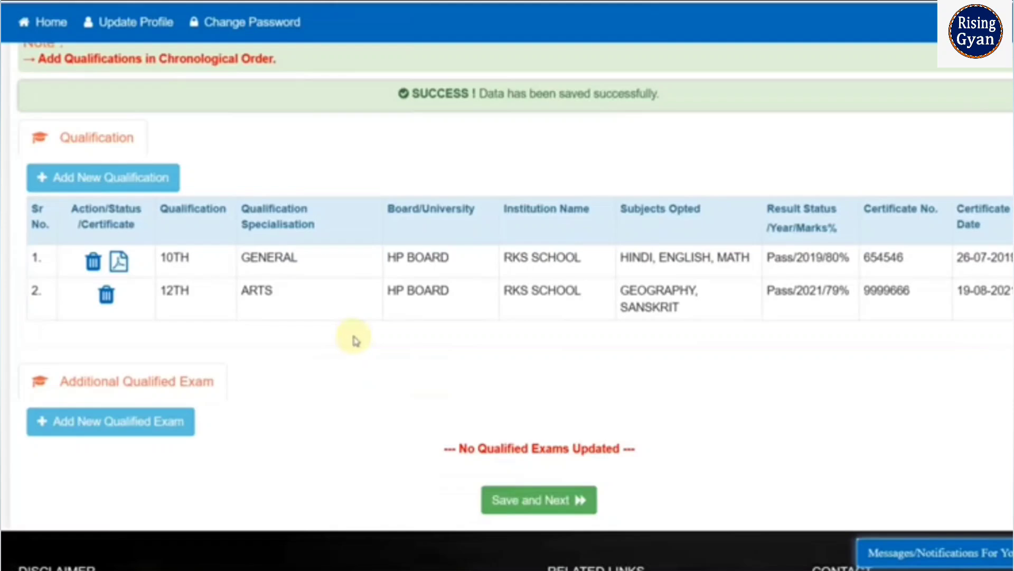
{"action": "left_click", "coordinate": [146, 428]}
{"action": "left_click", "coordinate": [317, 123]}
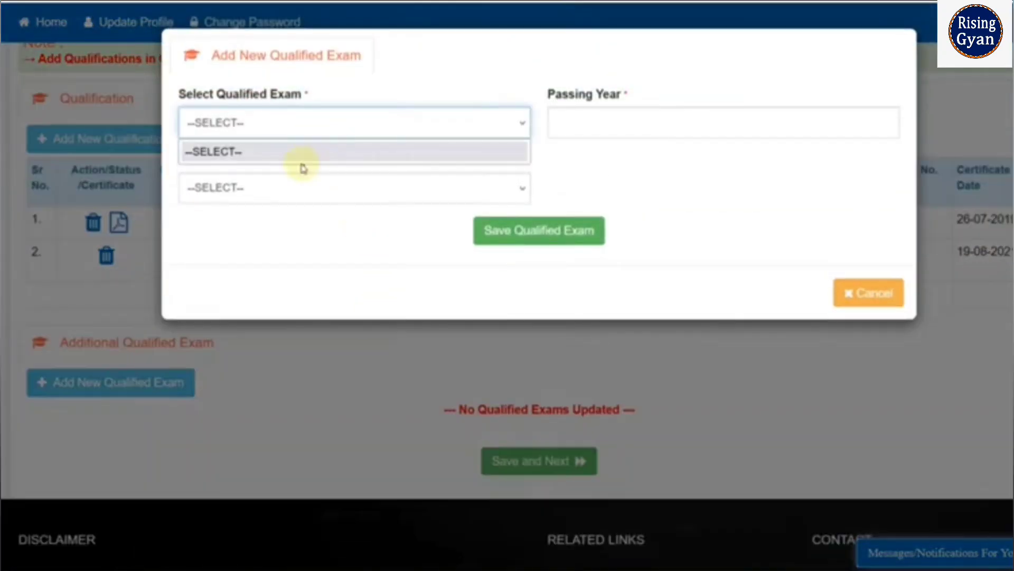
{"action": "left_click", "coordinate": [343, 221]}
{"action": "left_click", "coordinate": [346, 126]}
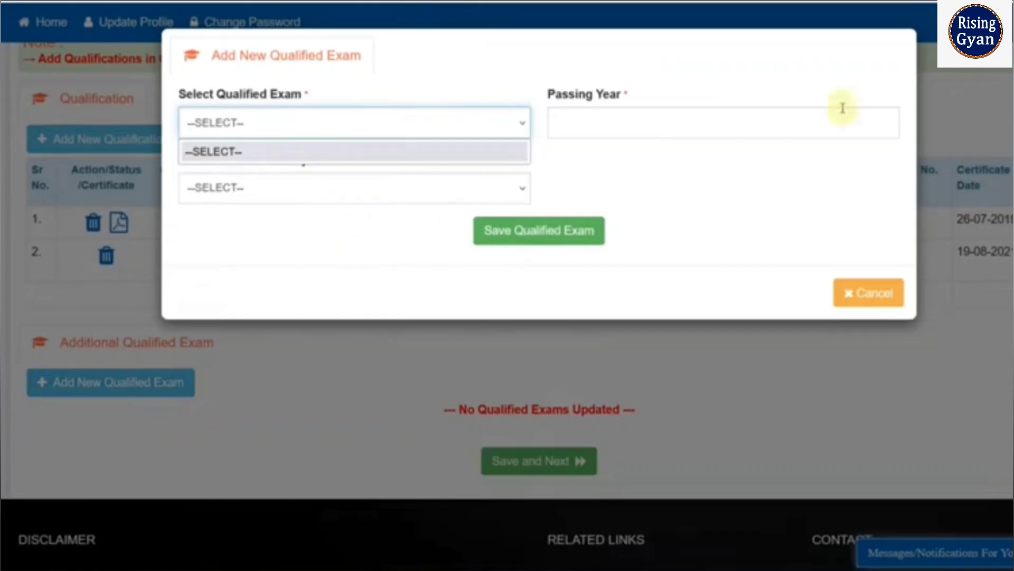
{"action": "left_click", "coordinate": [843, 295]}
{"action": "left_click", "coordinate": [846, 295]}
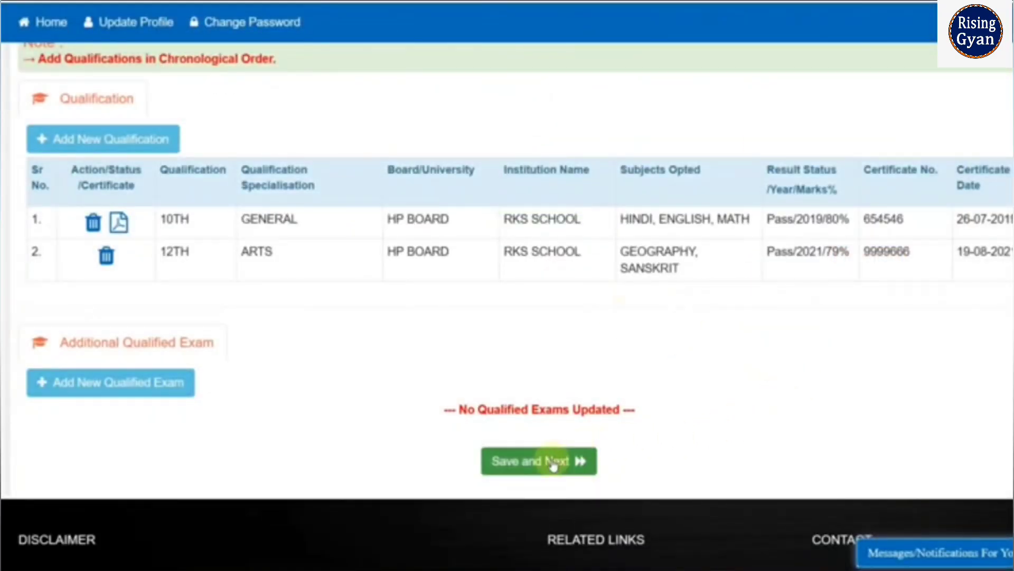
- Save the educational qualifications, continue to the image upload section and read the photograph requirements
{"action": "left_click", "coordinate": [552, 465]}
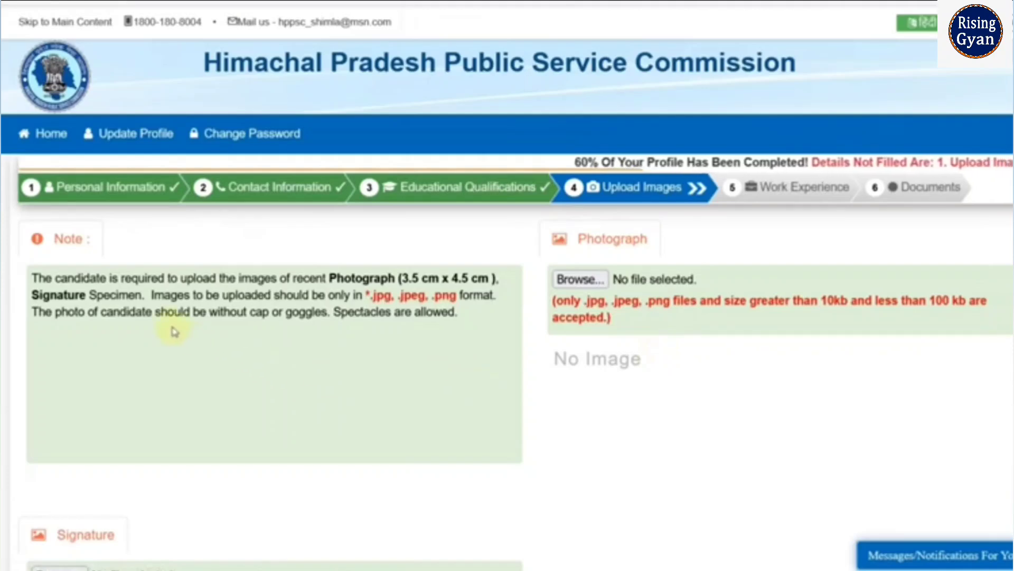
{"action": "left_click_drag", "start_coordinate": [344, 278], "coordinate": [410, 277]}
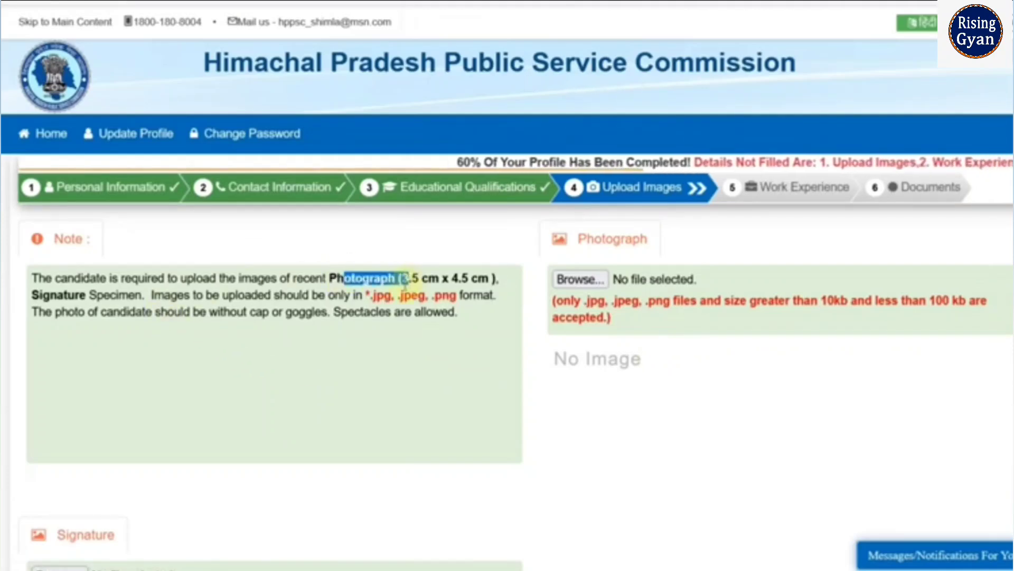
{"action": "left_click", "coordinate": [358, 344]}
{"action": "left_click_drag", "start_coordinate": [237, 312], "coordinate": [249, 312]}
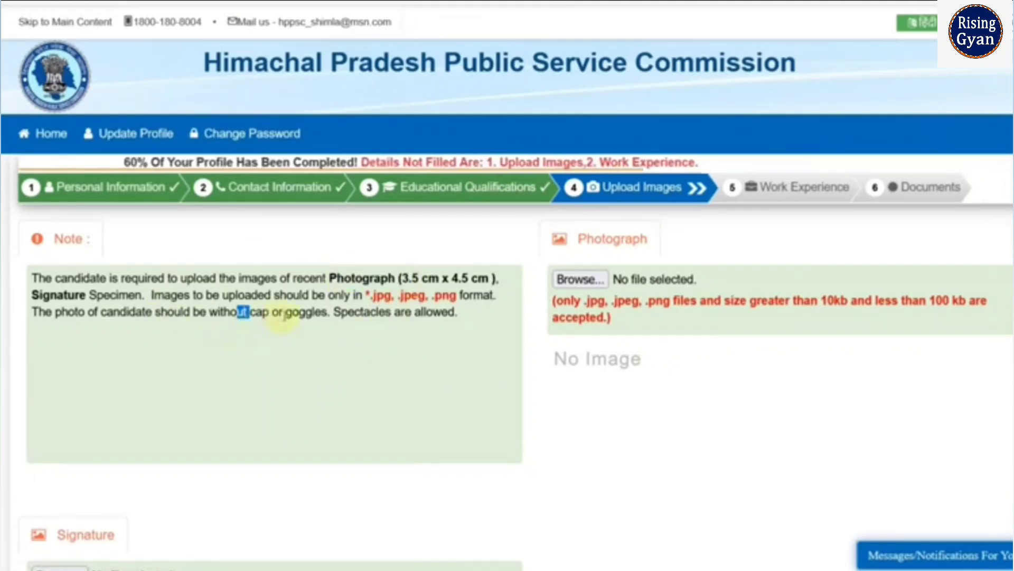
- Upload the candidate's photograph and signature images and continue to the work experience section
{"action": "scroll", "coordinate": [357, 355], "scroll_direction": "down", "scroll_amount": 1}
{"action": "scroll", "coordinate": [357, 354], "scroll_direction": "down", "scroll_amount": 3}
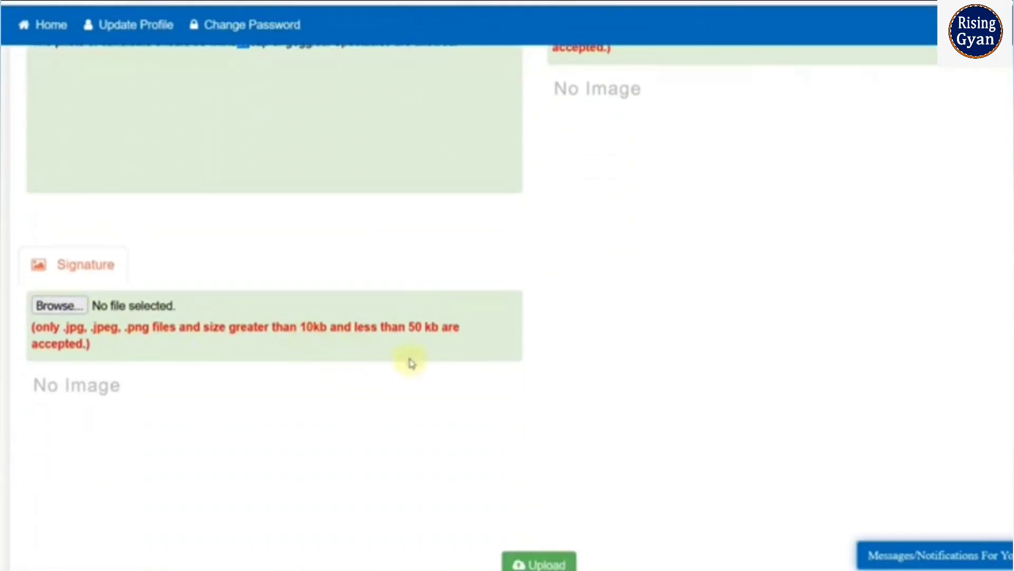
{"action": "scroll", "coordinate": [412, 361], "scroll_direction": "up", "scroll_amount": 3}
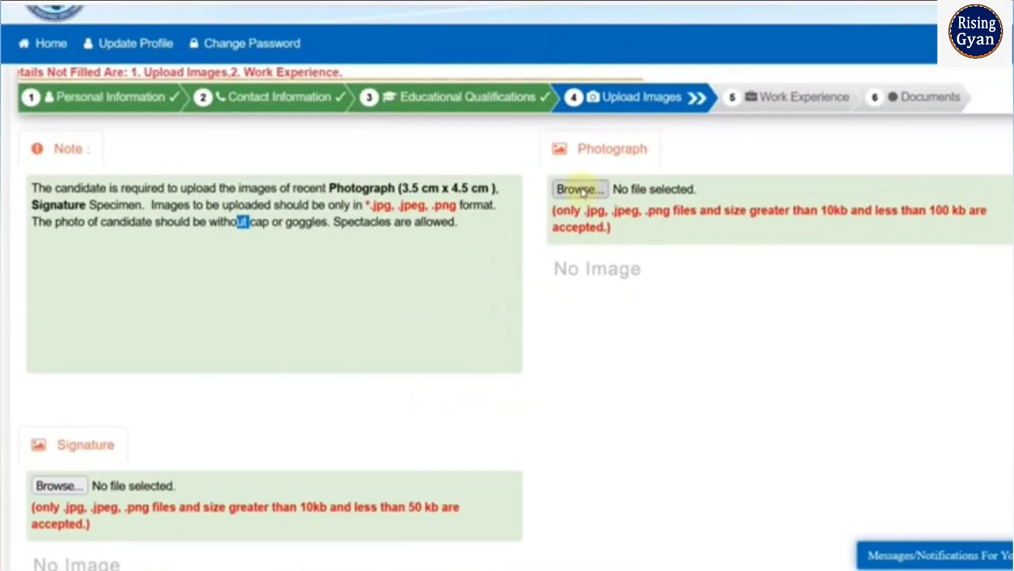
{"action": "scroll", "coordinate": [606, 258], "scroll_direction": "down", "scroll_amount": 6}
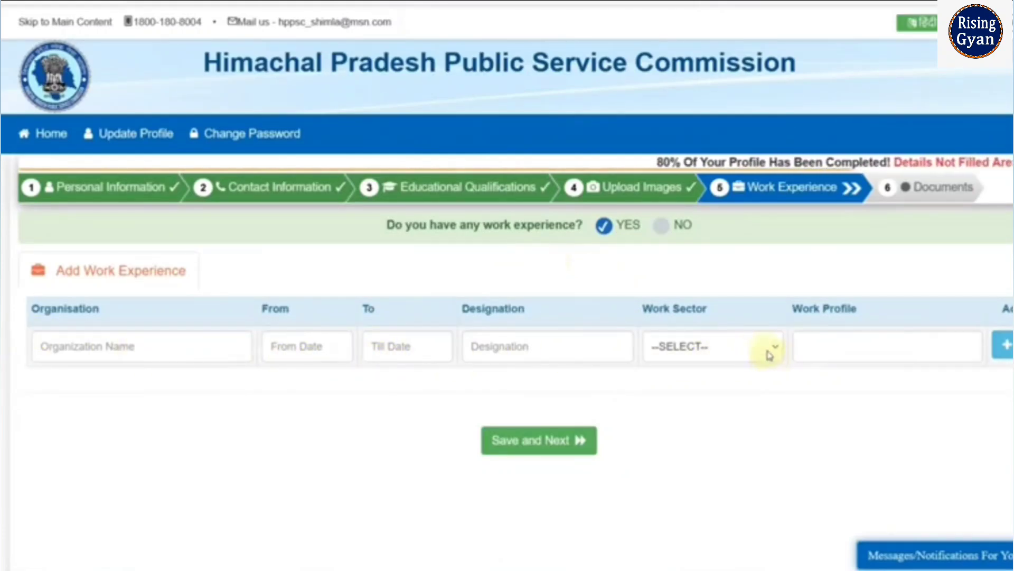
- Declare that the applicant has no work experience and save to continue to the documents section
{"action": "left_click", "coordinate": [662, 226]}
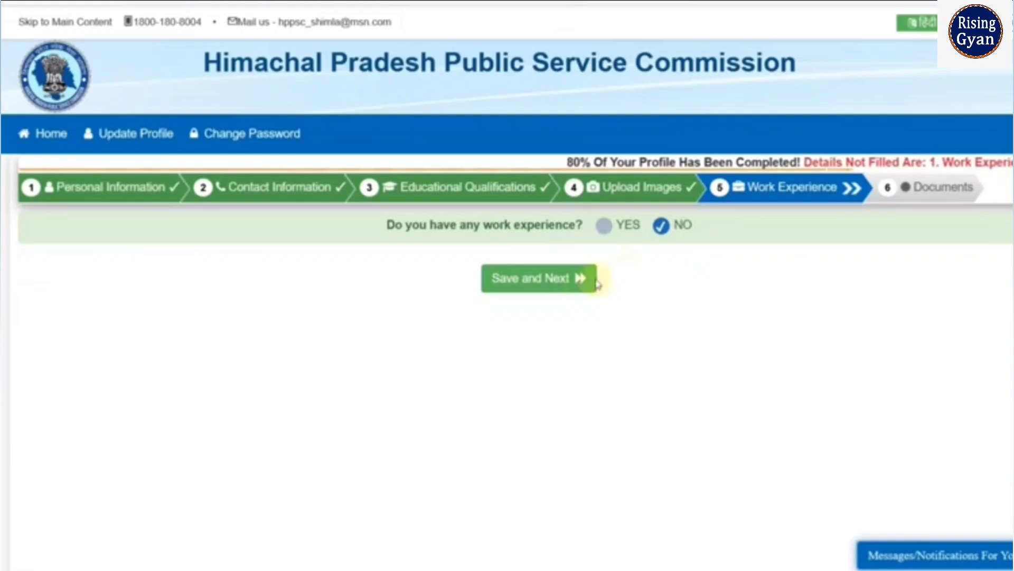
{"action": "left_click", "coordinate": [532, 278]}
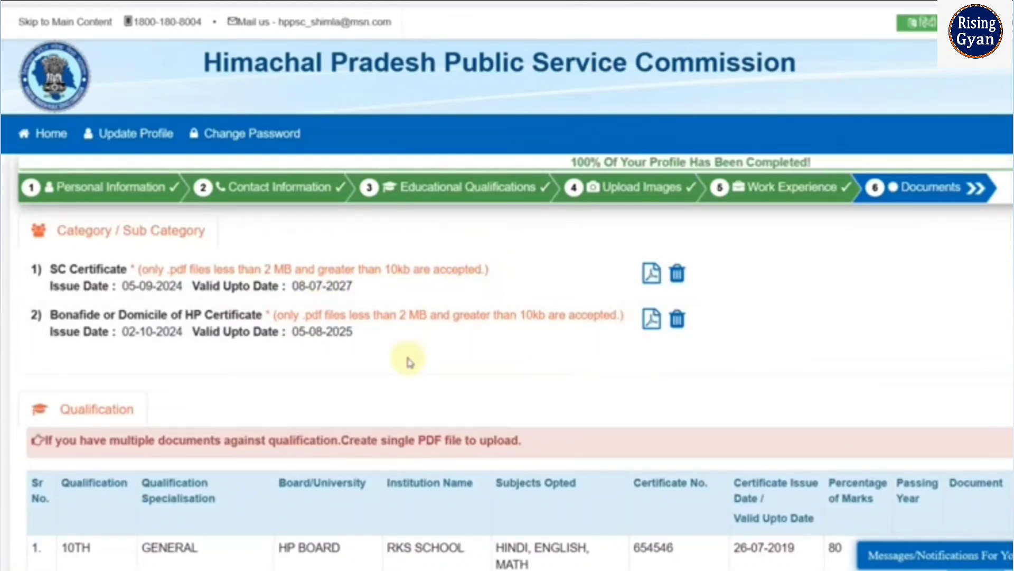
- Upload the 12th certificate document in the Qualification table of the documents section
{"action": "scroll", "coordinate": [608, 358], "scroll_direction": "down", "scroll_amount": 1}
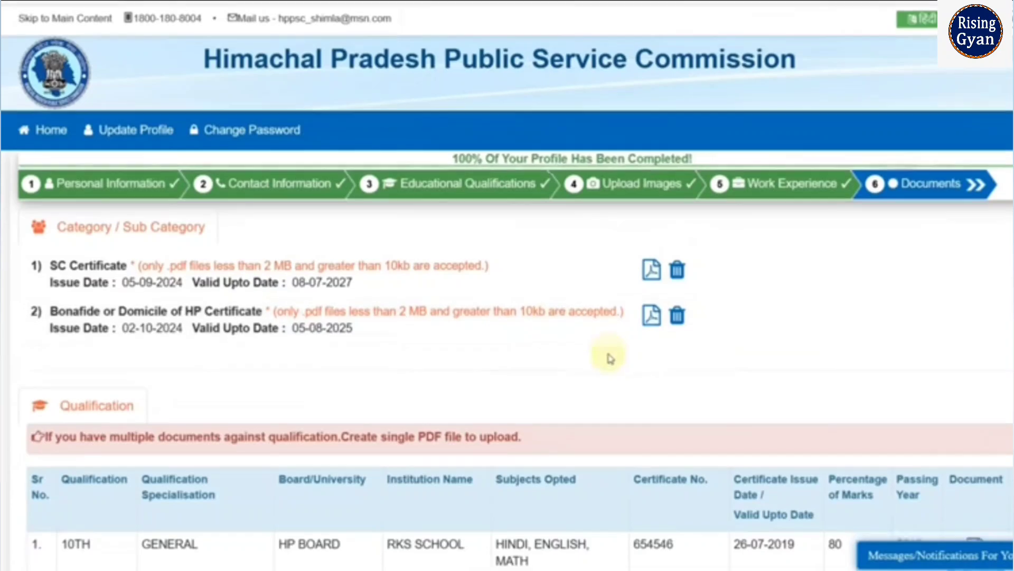
{"action": "scroll", "coordinate": [608, 357], "scroll_direction": "down", "scroll_amount": 3}
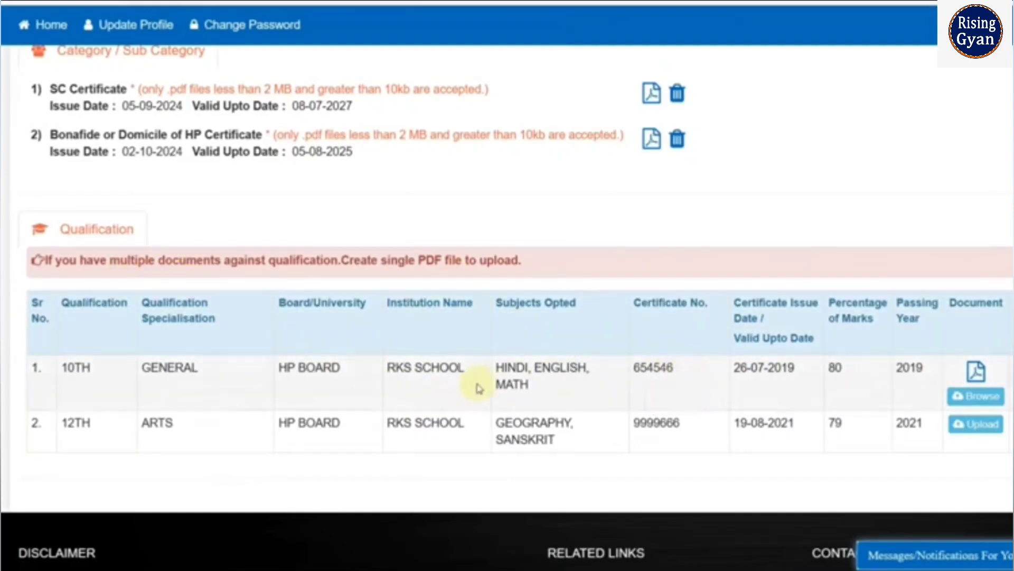
{"action": "left_click", "coordinate": [986, 426]}
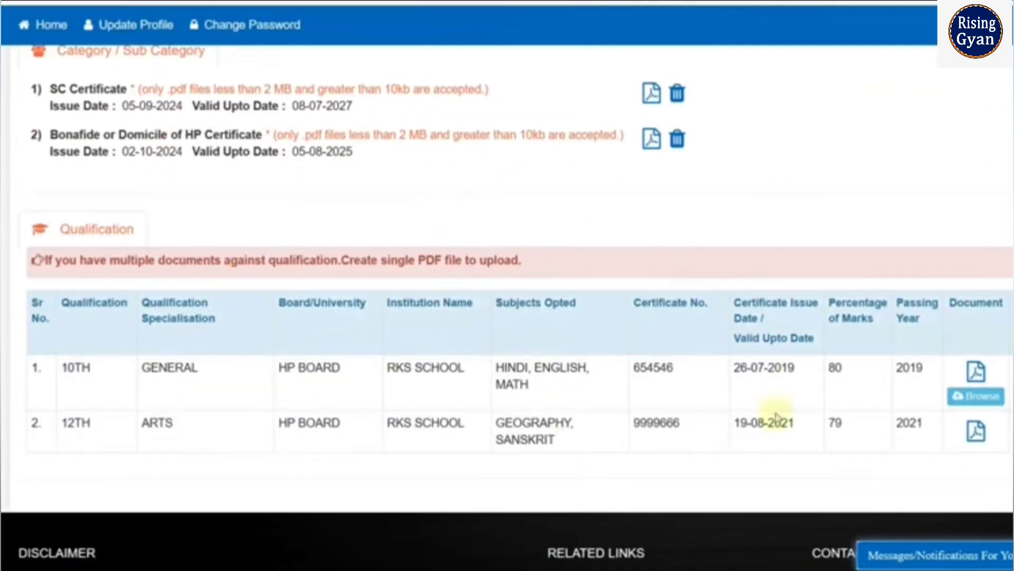
{"action": "scroll", "coordinate": [793, 351], "scroll_direction": "down", "scroll_amount": 3}
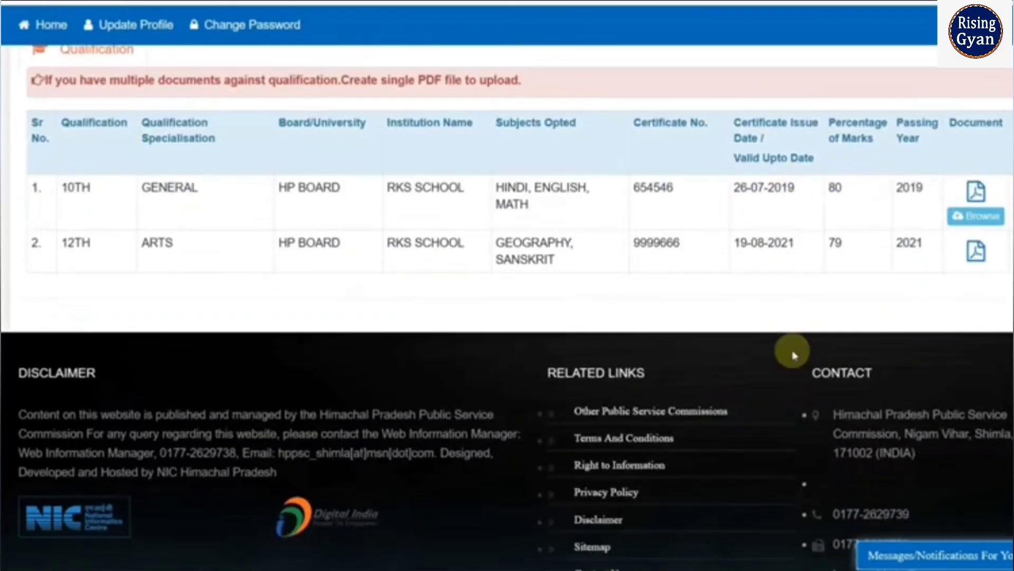
- Return to the home page, open the Constable Male application form and set exam centre preferences 1 to 3 to Kullu, Shimla and Mandi
{"action": "scroll", "coordinate": [788, 285], "scroll_direction": "up", "scroll_amount": 3}
{"action": "scroll", "coordinate": [767, 246], "scroll_direction": "up", "scroll_amount": 3}
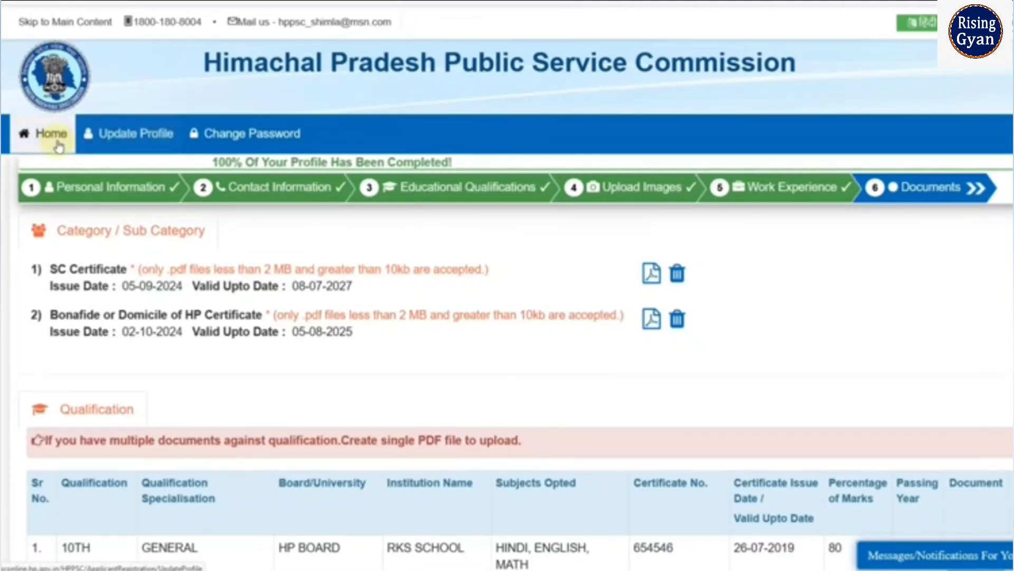
{"action": "left_click", "coordinate": [29, 138]}
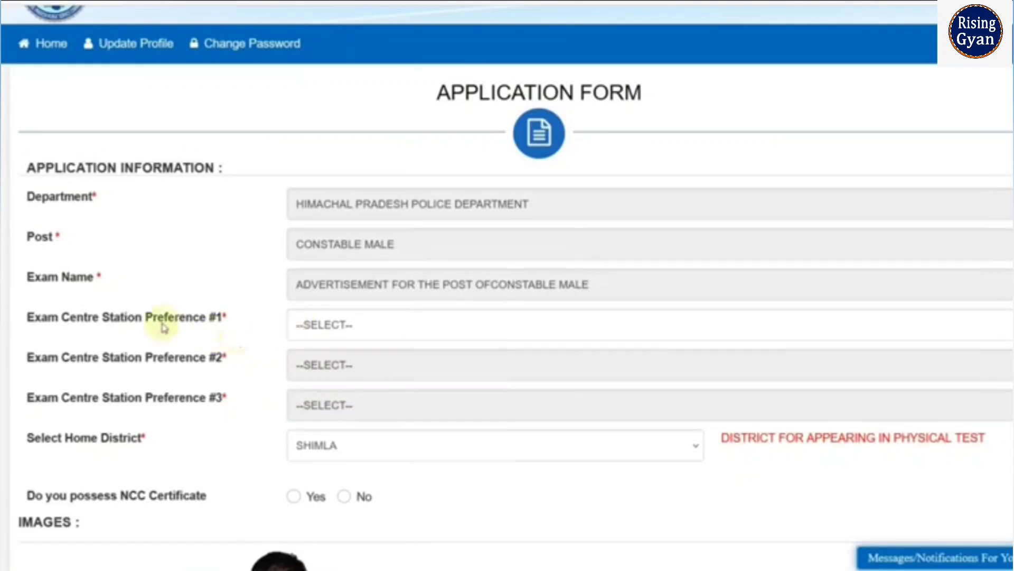
{"action": "left_click", "coordinate": [375, 337]}
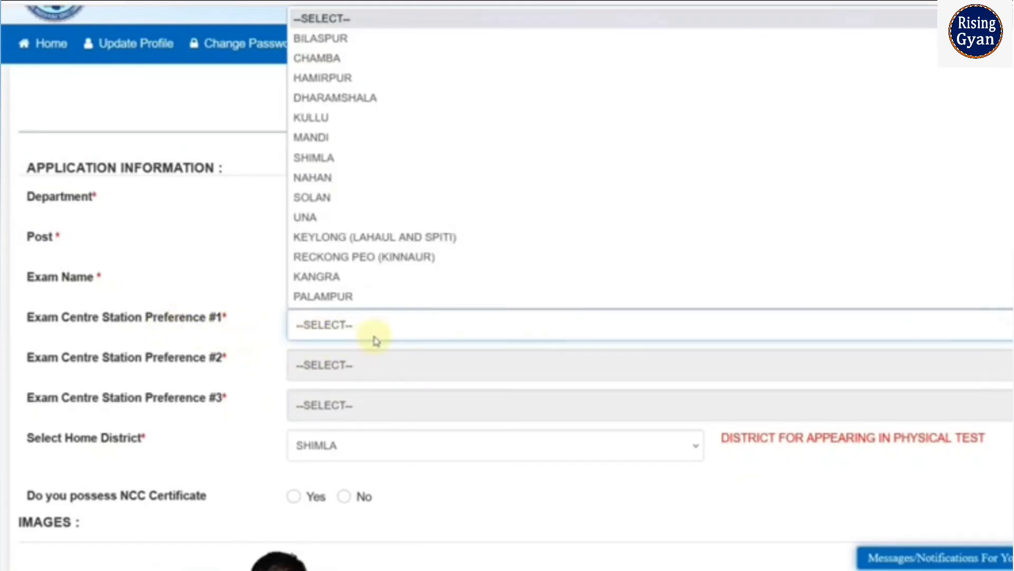
{"action": "left_click", "coordinate": [349, 117]}
{"action": "left_click", "coordinate": [354, 373]}
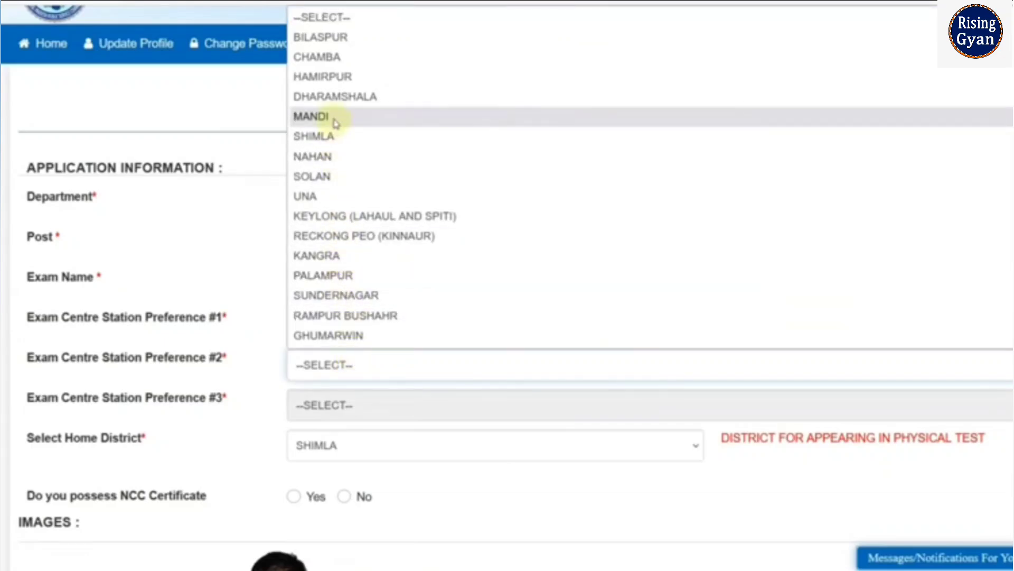
{"action": "left_click", "coordinate": [333, 136]}
{"action": "left_click", "coordinate": [355, 410]}
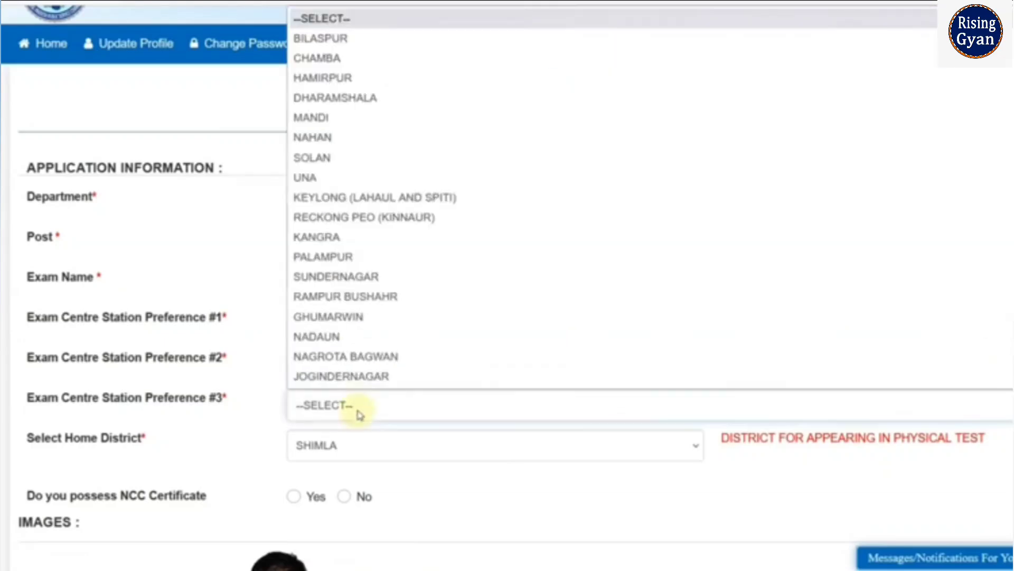
{"action": "left_click", "coordinate": [342, 125]}
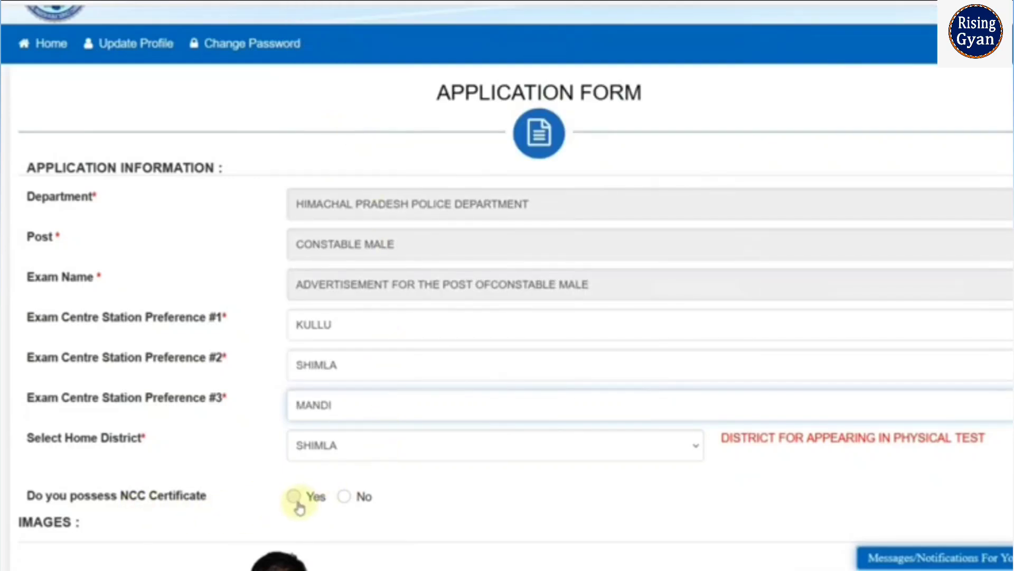
- Answer No to possessing an NCC certificate and keep Shimla as the home district for the physical test
{"action": "left_click", "coordinate": [344, 496]}
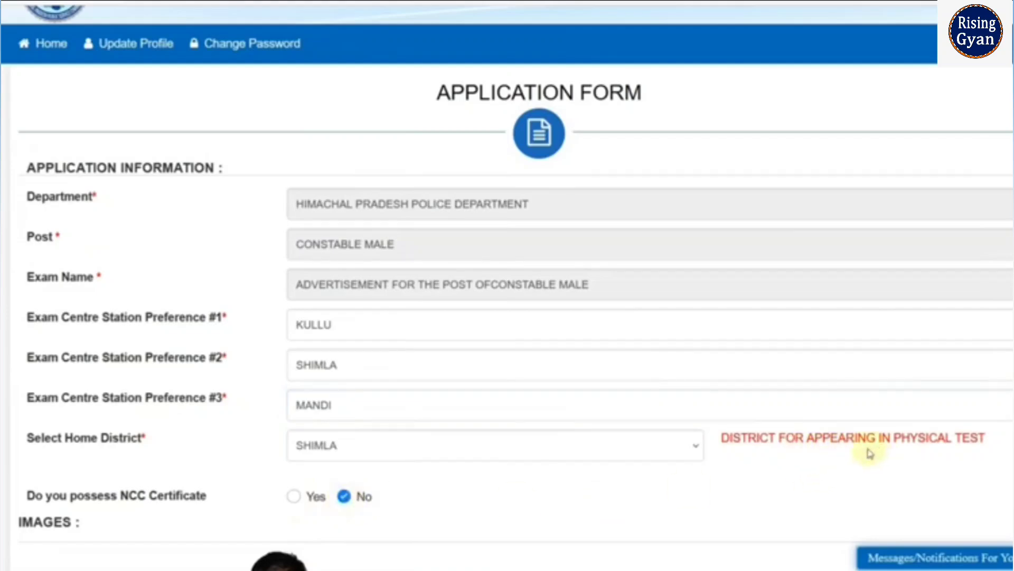
{"action": "left_click", "coordinate": [690, 459]}
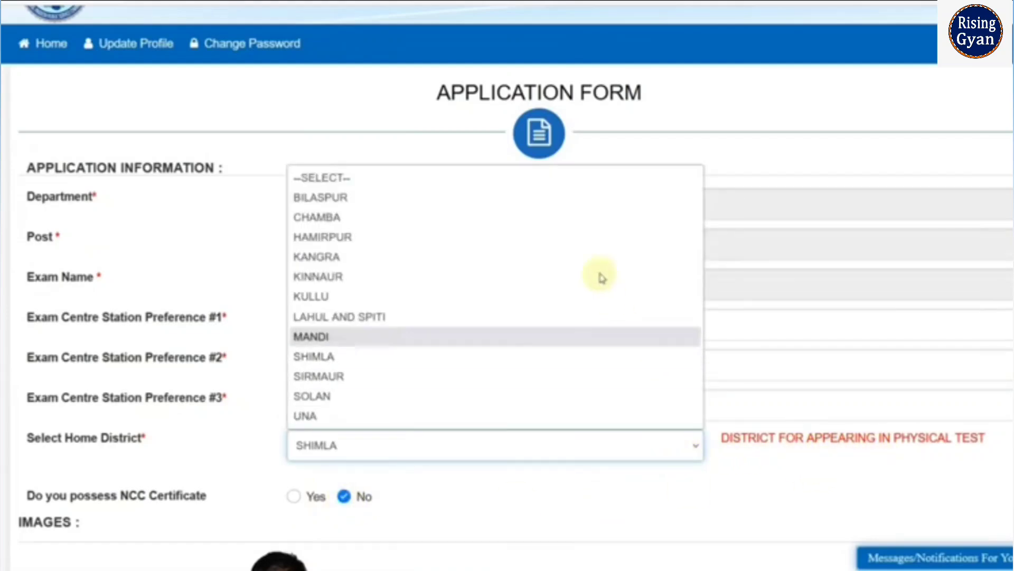
{"action": "left_click", "coordinate": [661, 498]}
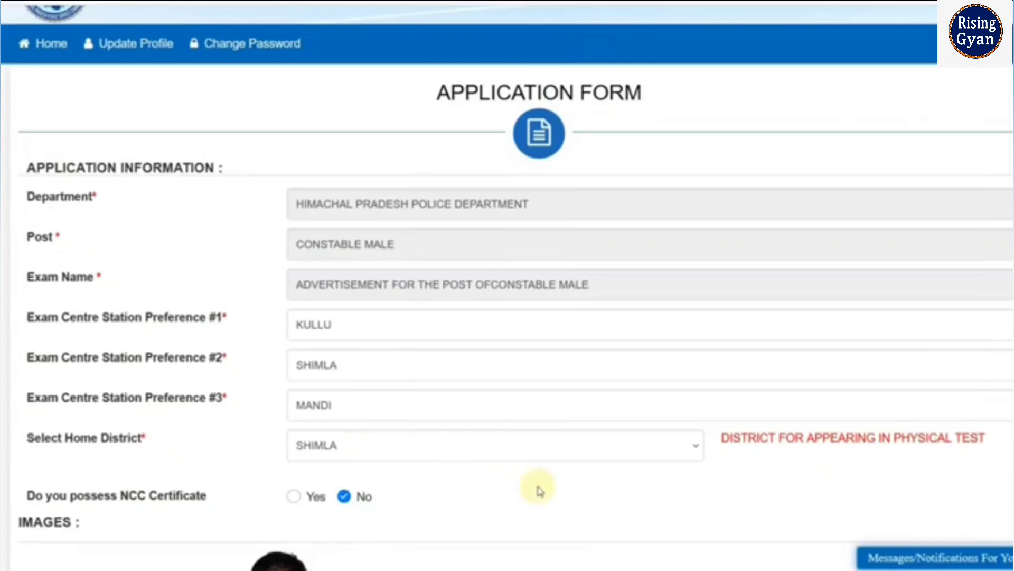
- Read the additional document requirements and attach 10th.pdf as the combined 10th and 12th or Himachal bonafide certificate
{"action": "scroll", "coordinate": [595, 448], "scroll_direction": "down", "scroll_amount": 15}
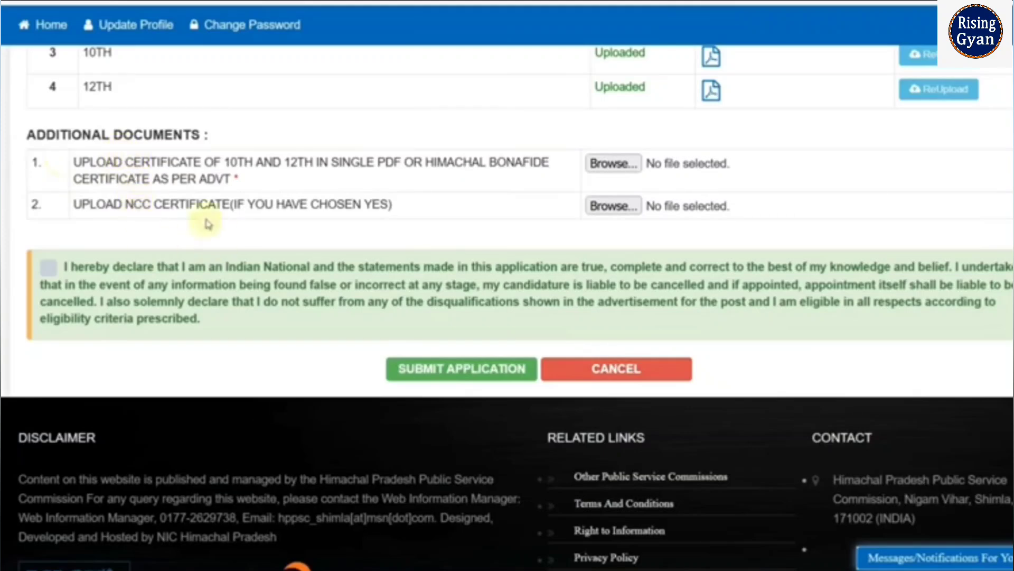
{"action": "left_click_drag", "start_coordinate": [87, 167], "coordinate": [132, 167]}
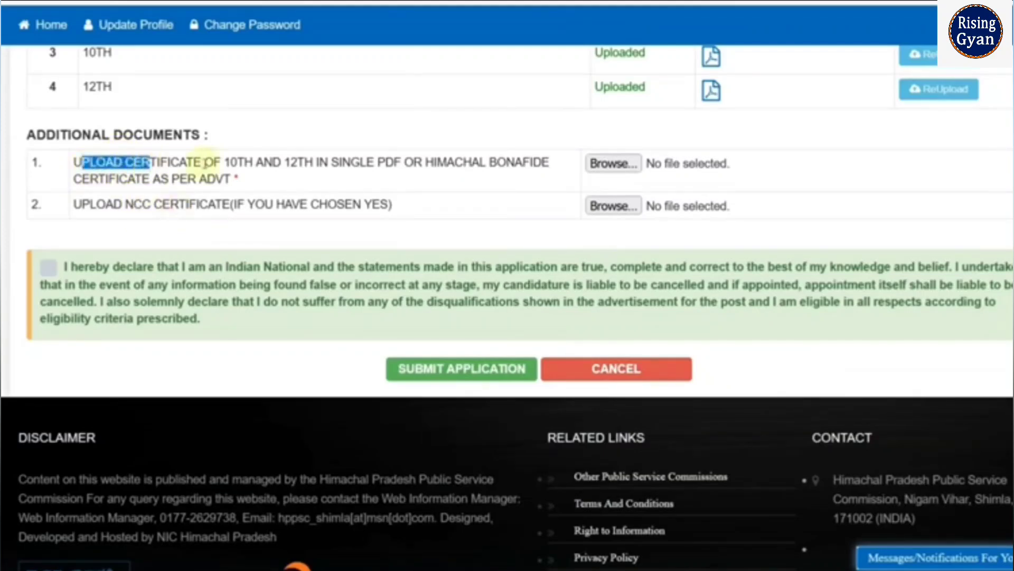
{"action": "left_click_drag", "start_coordinate": [224, 162], "coordinate": [376, 162]}
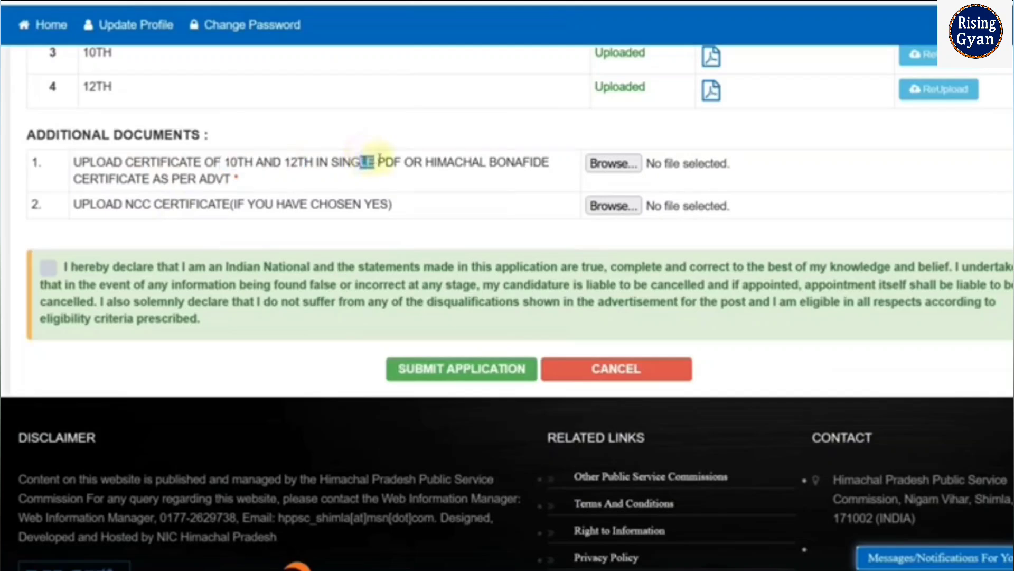
{"action": "left_click_drag", "start_coordinate": [437, 162], "coordinate": [490, 164]}
{"action": "left_click_drag", "start_coordinate": [136, 180], "coordinate": [177, 179]}
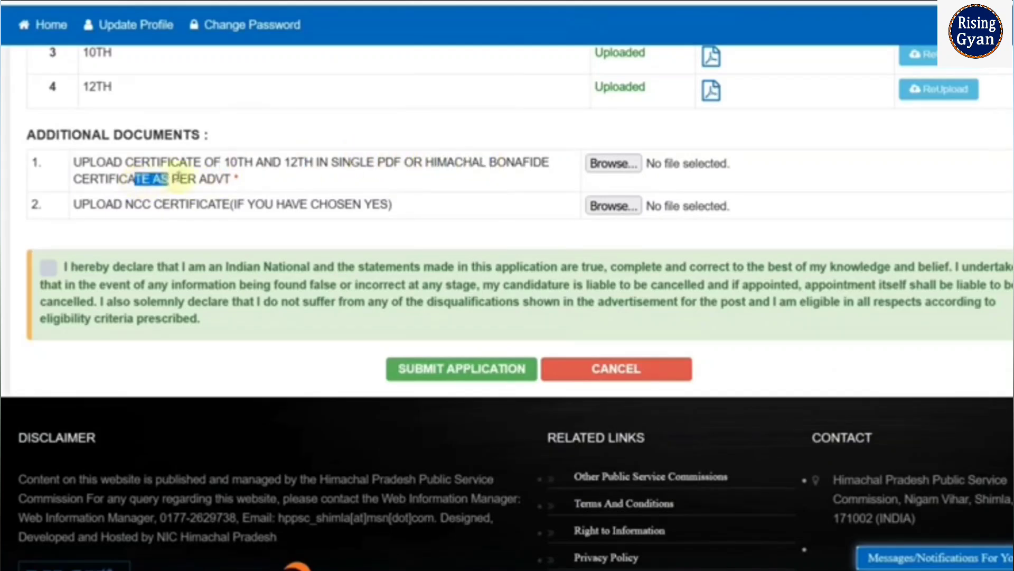
{"action": "left_click", "coordinate": [223, 175]}
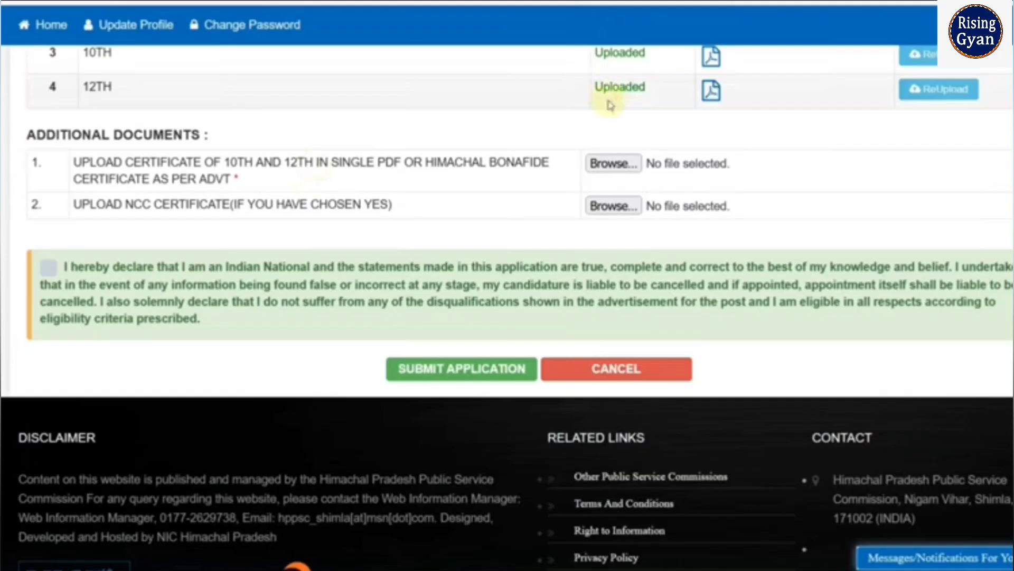
{"action": "left_click", "coordinate": [612, 163]}
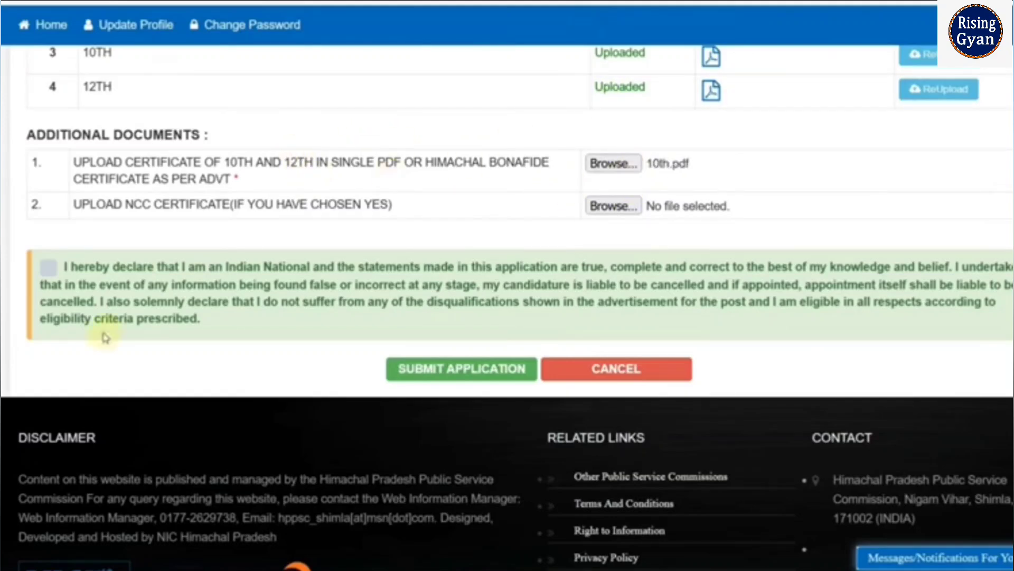
- Accept the applicant's declaration and submit the Constable Male application
{"action": "left_click", "coordinate": [51, 271]}
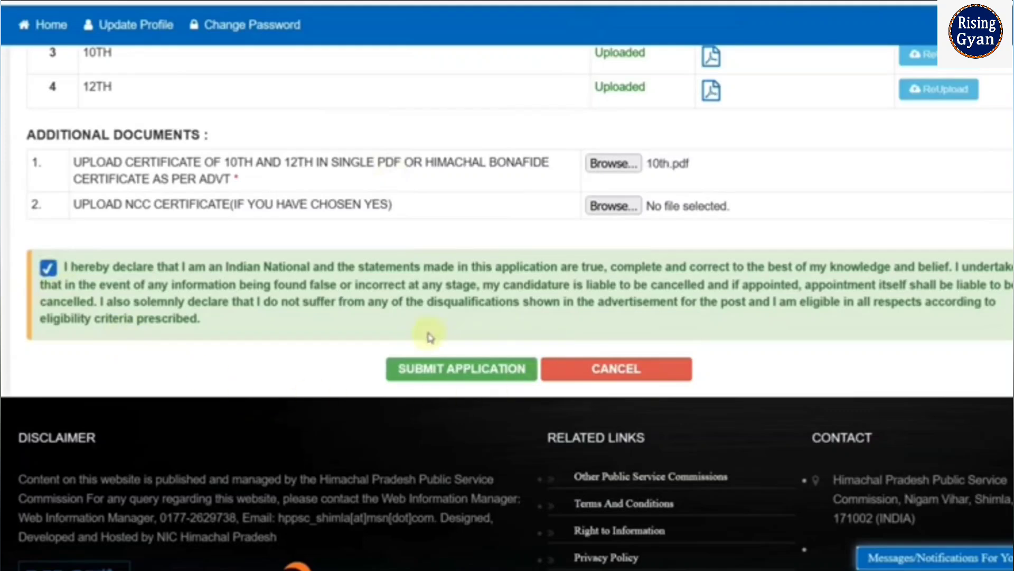
{"action": "left_click", "coordinate": [447, 373]}
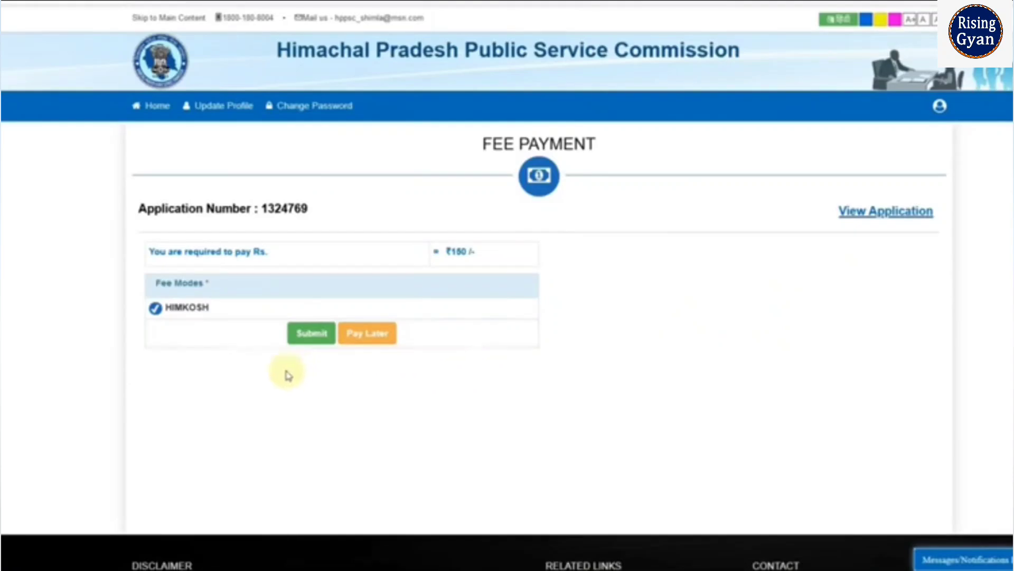
- Proceed with the HIMKOSH fee payment and choose the SBI MOPS option as the bank for e-banking
{"action": "left_click", "coordinate": [312, 339]}
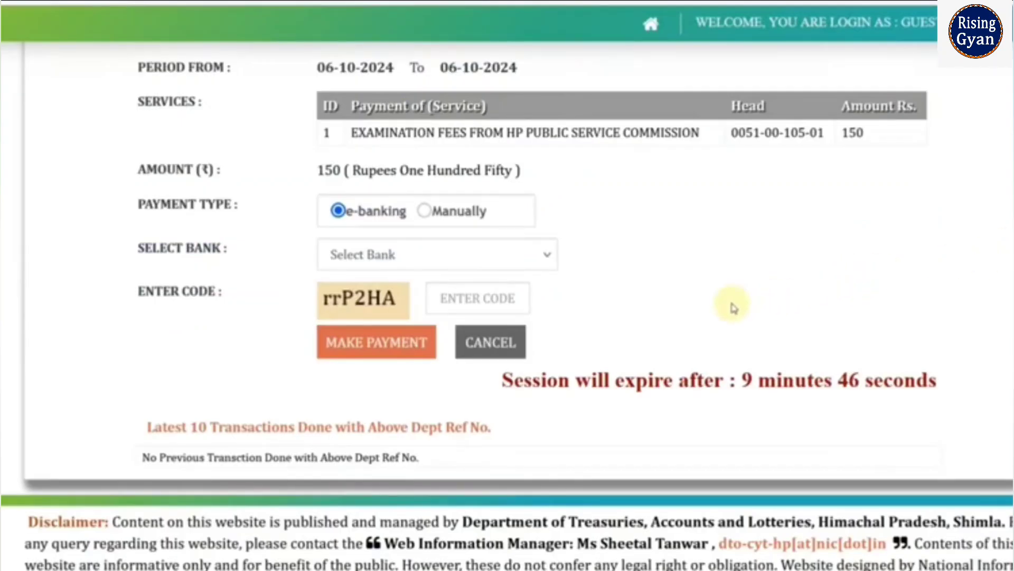
{"action": "left_click", "coordinate": [436, 265]}
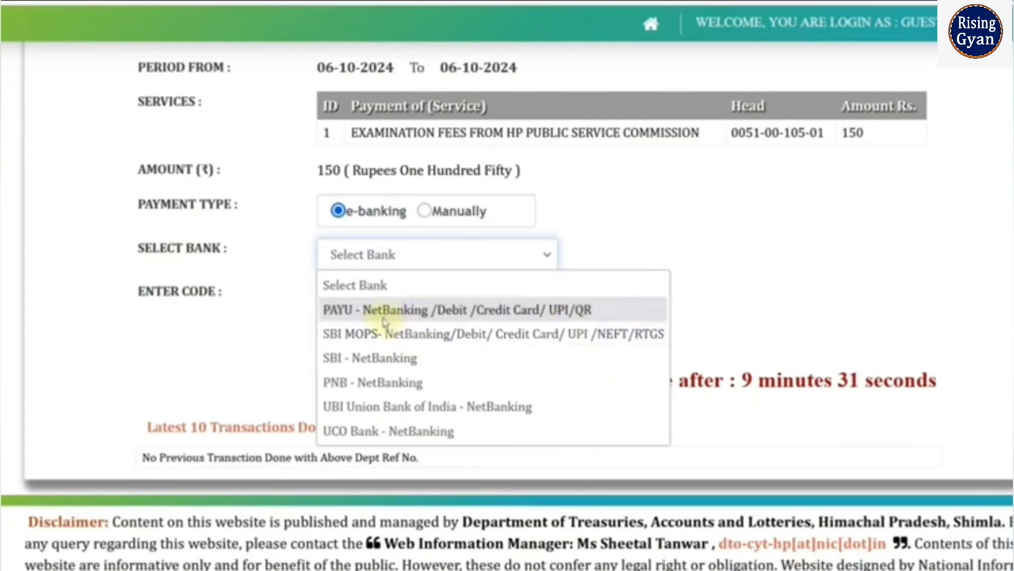
{"action": "left_click", "coordinate": [388, 333]}
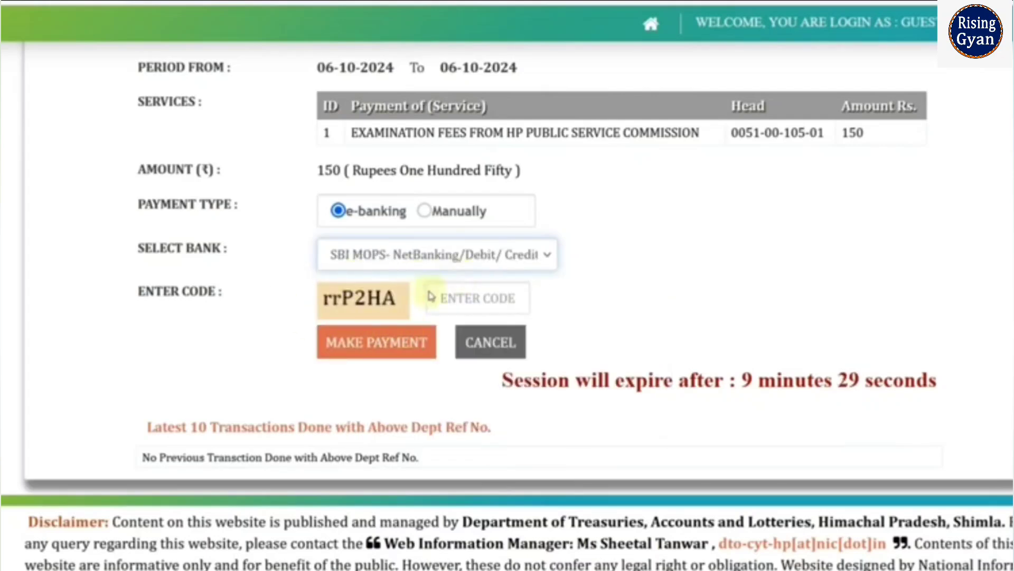